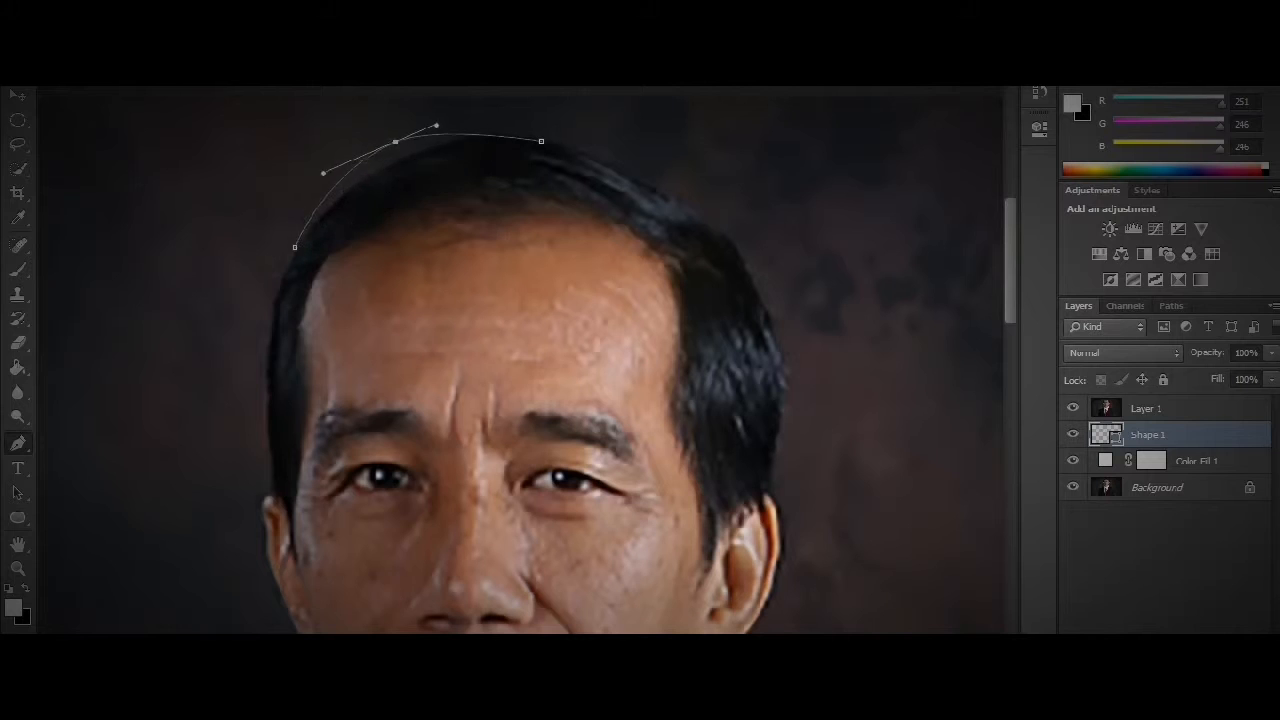
Step: Trace the outer edge of the man's hair over the crown with curved Pen segments
left_click(541, 141)
left_click_drag(541, 141, 471, 139)
left_click(717, 224)
left_click(637, 197)
left_click_drag(637, 197, 583, 151)
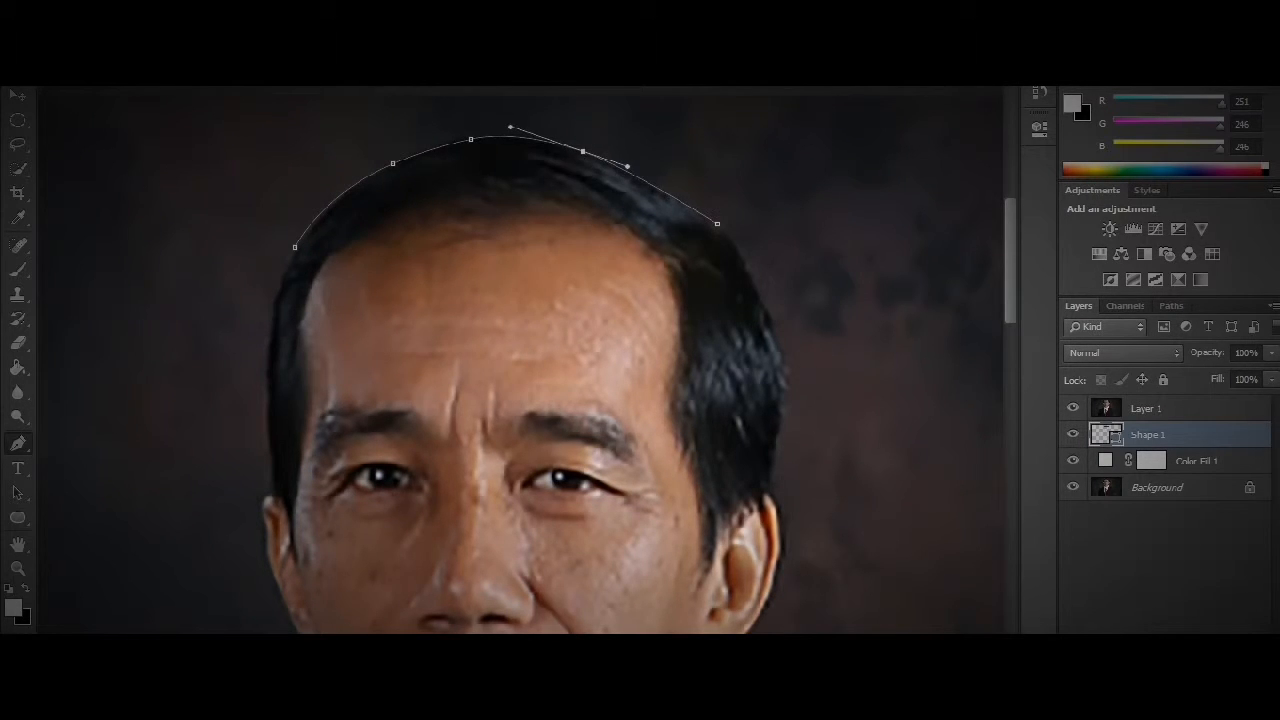
Step: Continue the hair outline along the right side of the head down to the top of the ear
left_click(770, 496)
left_click(748, 383)
left_click_drag(748, 383, 779, 345)
Step: Trace the jagged lower hair edge above the right ear and around the sideburn tip
scroll(779, 345, "down", 3)
key("ctrl+plus")
key("ctrl+plus")
scroll(521, 360, "right", 4)
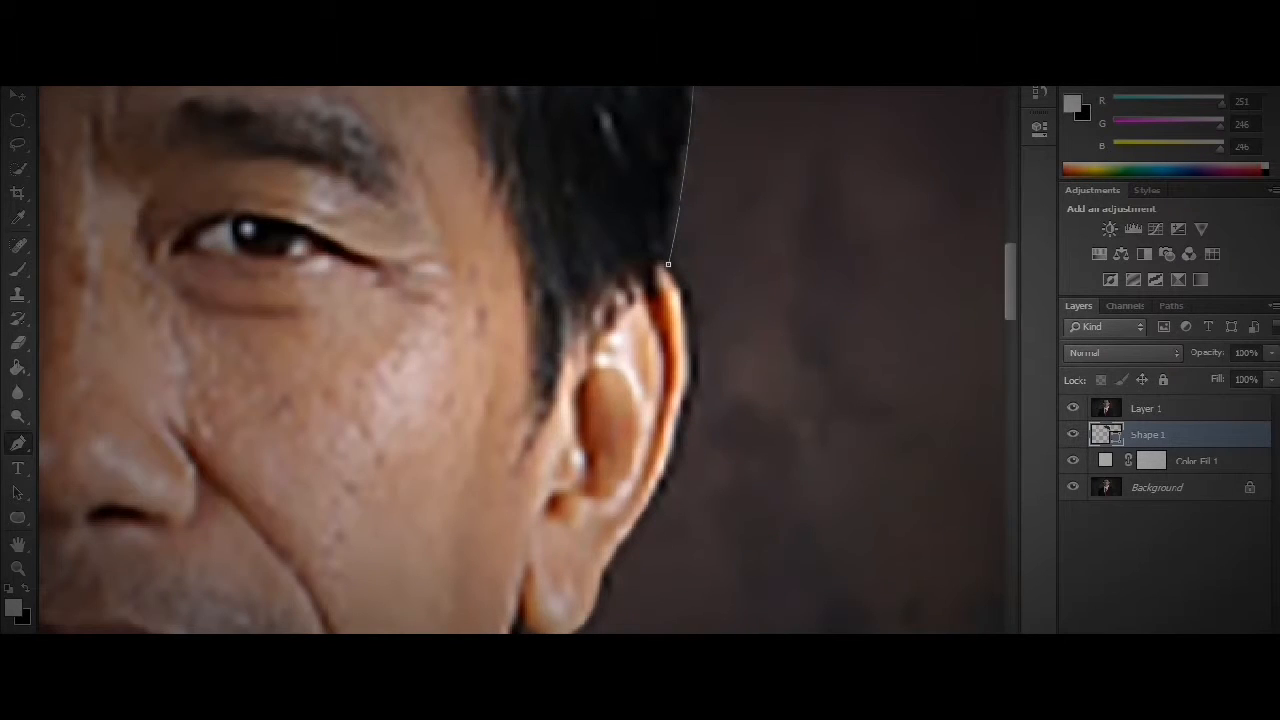
left_click_drag(653, 262, 658, 255)
left_click_drag(562, 384, 551, 424)
left_click_drag(512, 220, 522, 264)
Step: Trace the inner hairline from the right sideburn up past the temple to the forehead corner
scroll(522, 264, "up", 5)
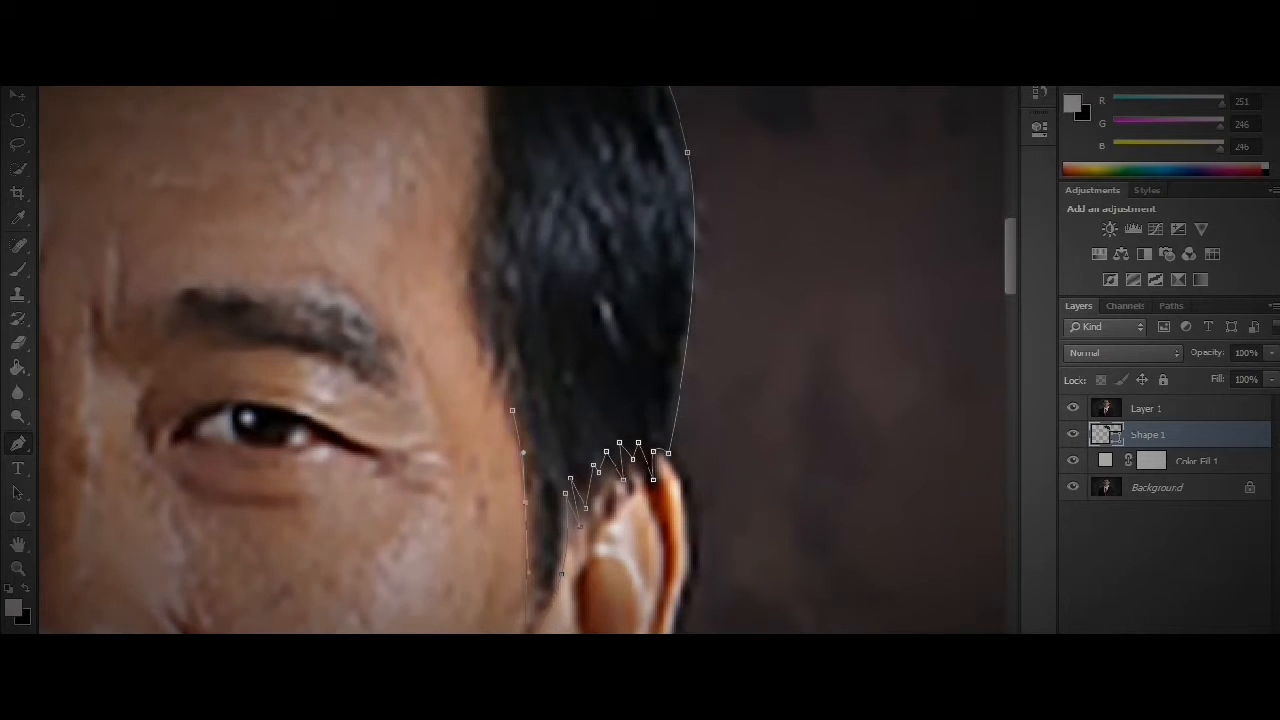
left_click_drag(491, 161, 458, 312)
scroll(520, 360, "up", 5)
left_click_drag(426, 242, 471, 228)
scroll(471, 228, "up", 5)
scroll(471, 228, "left", 7)
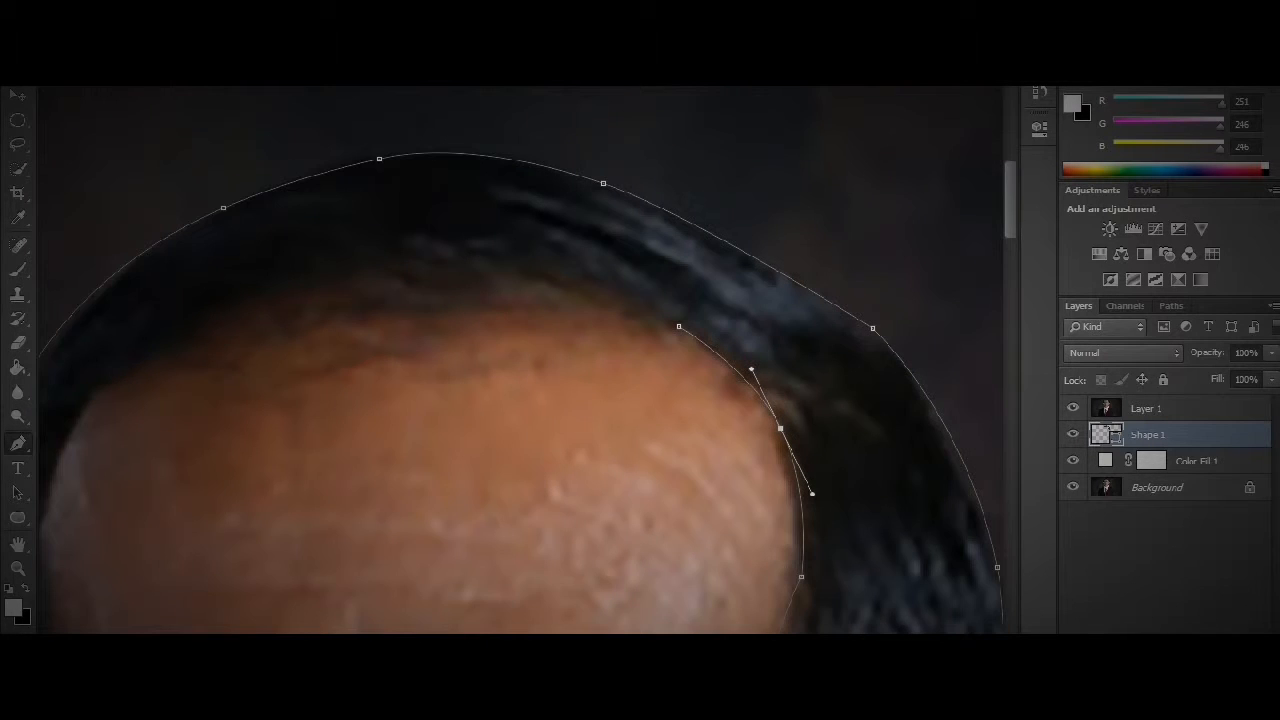
Step: Trace the hairline across the forehead to its left corner, curving the segments to match the photo
left_click(338, 338)
left_click_drag(430, 332, 474, 292)
left_click_drag(338, 338, 353, 317)
left_click(103, 380)
left_click(214, 351)
left_click_drag(214, 351, 226, 357)
Step: Trace the inner hairline down the left temple to the tip of the left sideburn
scroll(226, 357, "down", 7)
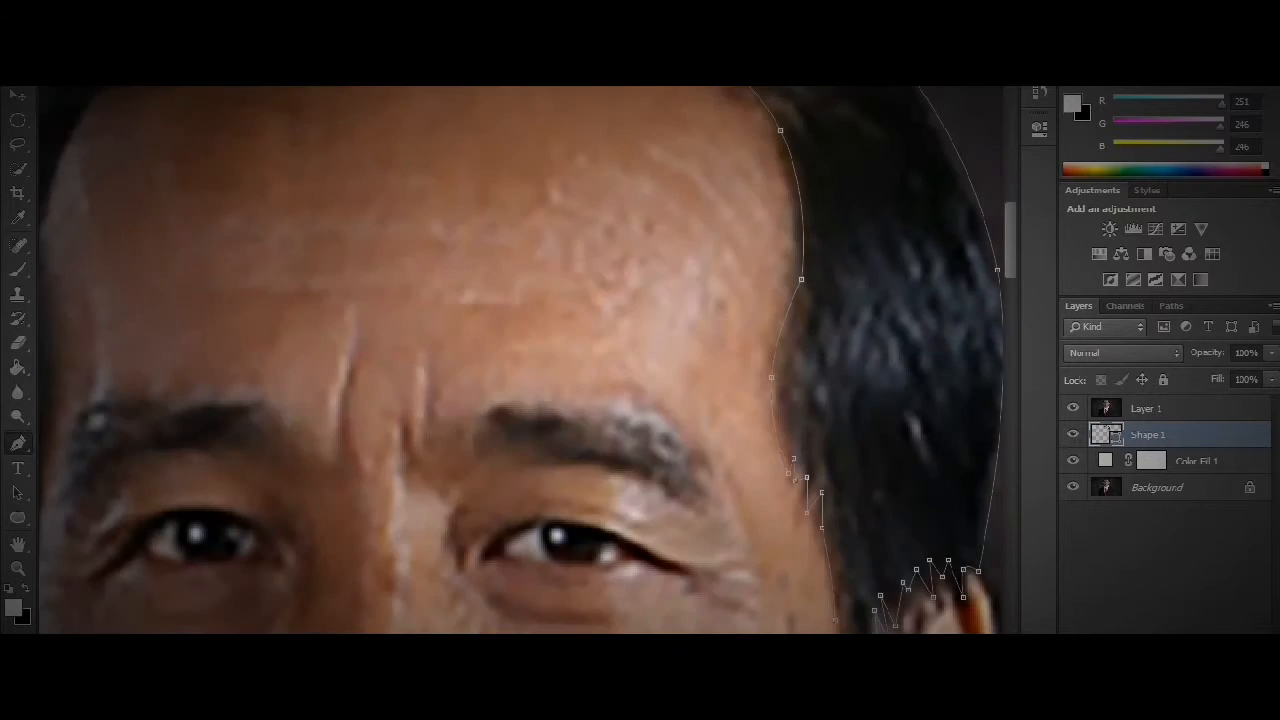
scroll(226, 357, "left", 4)
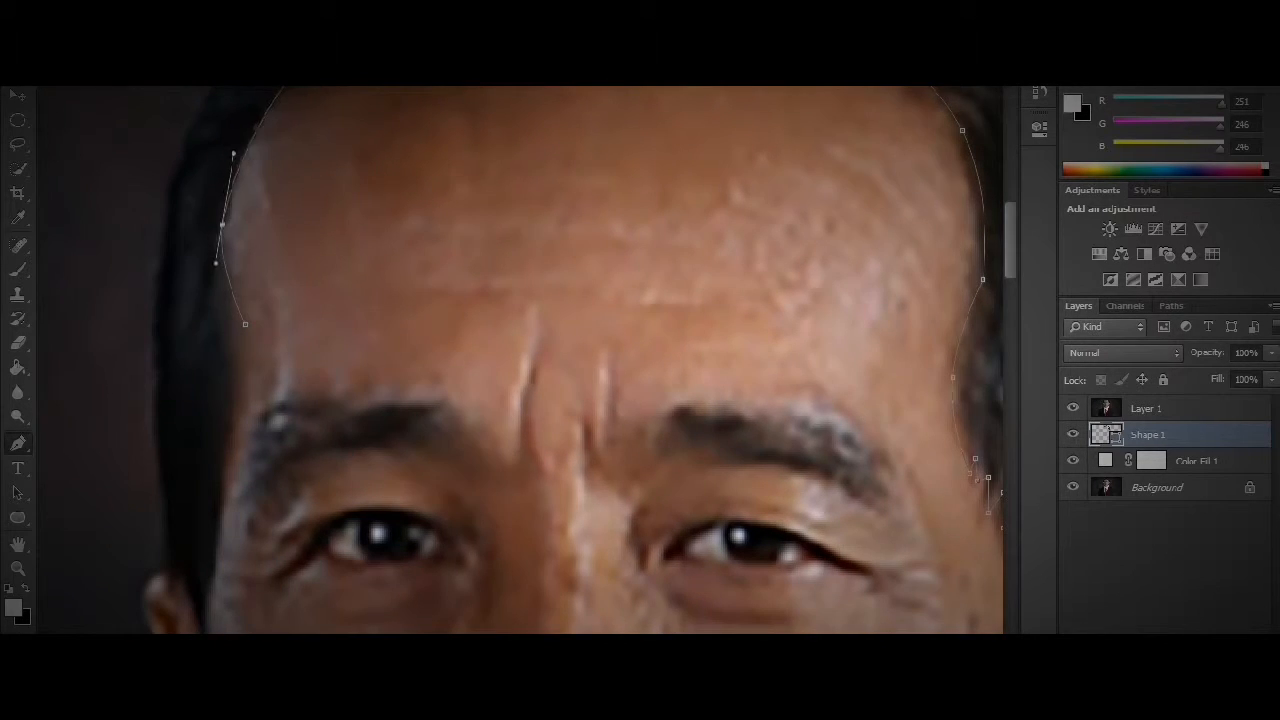
scroll(520, 360, "down", 3)
left_click(224, 292)
left_click_drag(224, 292, 218, 292)
left_click(213, 509)
left_click(213, 432)
left_click_drag(213, 432, 196, 420)
Step: Close the hair shape up the left outer edge and check the fill with Layer 1 hidden
left_click(203, 479)
left_click(183, 385)
left_click(192, 428)
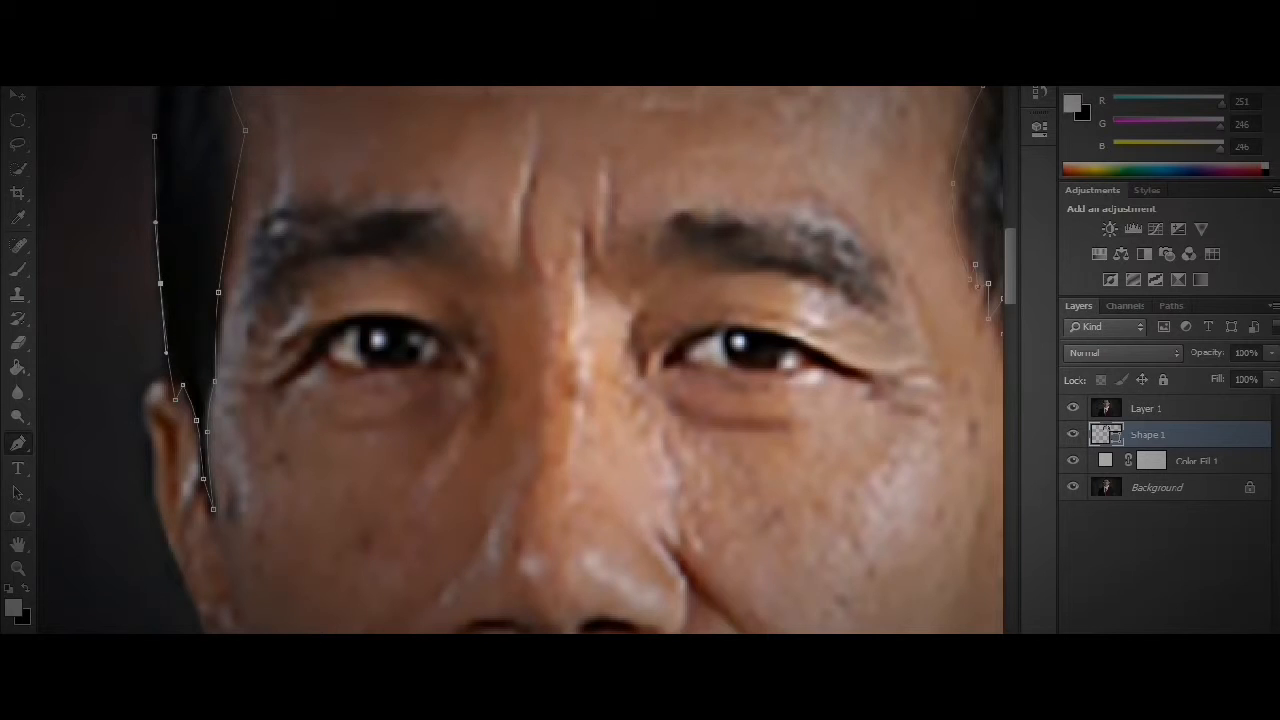
scroll(520, 360, "up", 6)
left_click(210, 295)
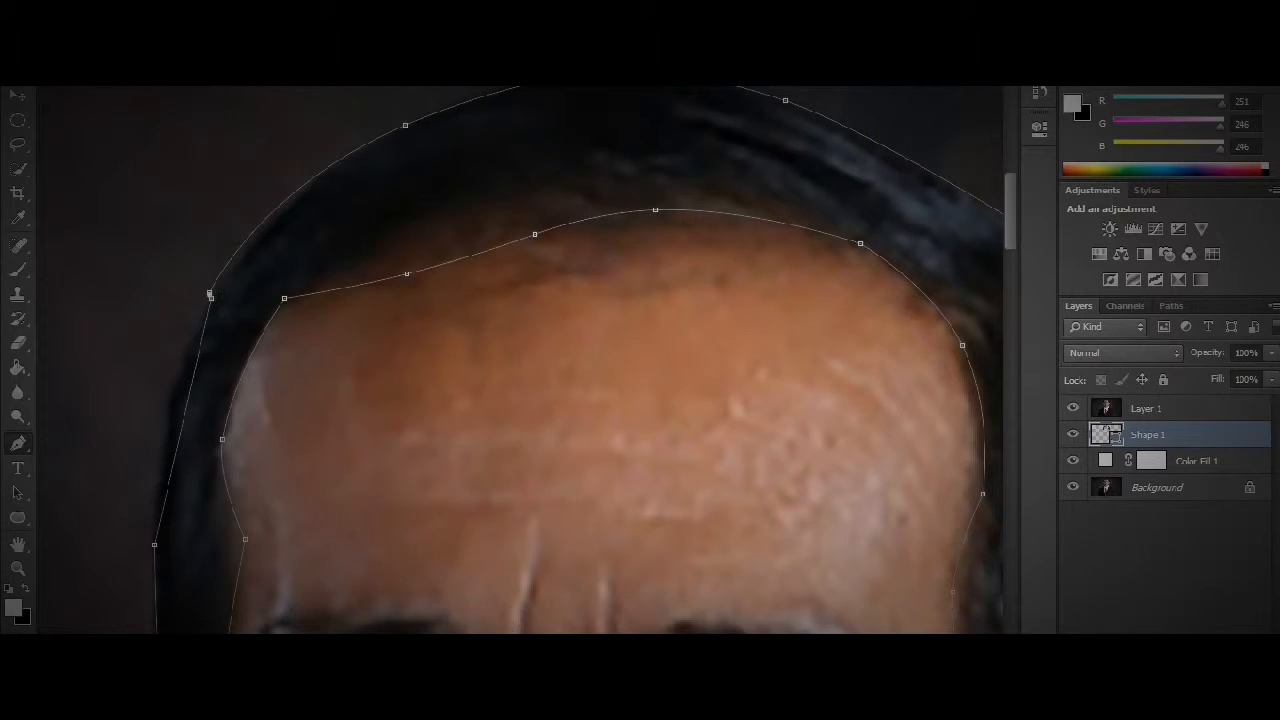
left_click_drag(184, 405, 173, 405)
left_click(1073, 408)
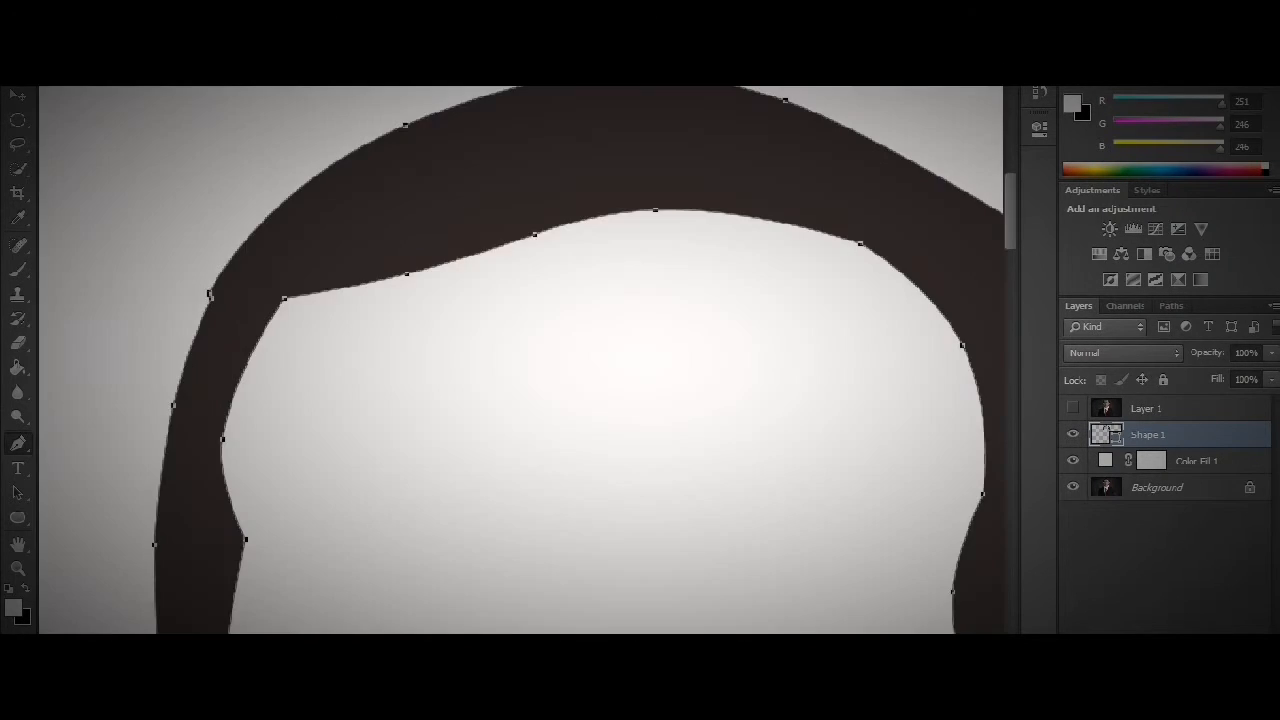
key("ctrl+minus")
key("ctrl+minus")
left_click(1073, 408)
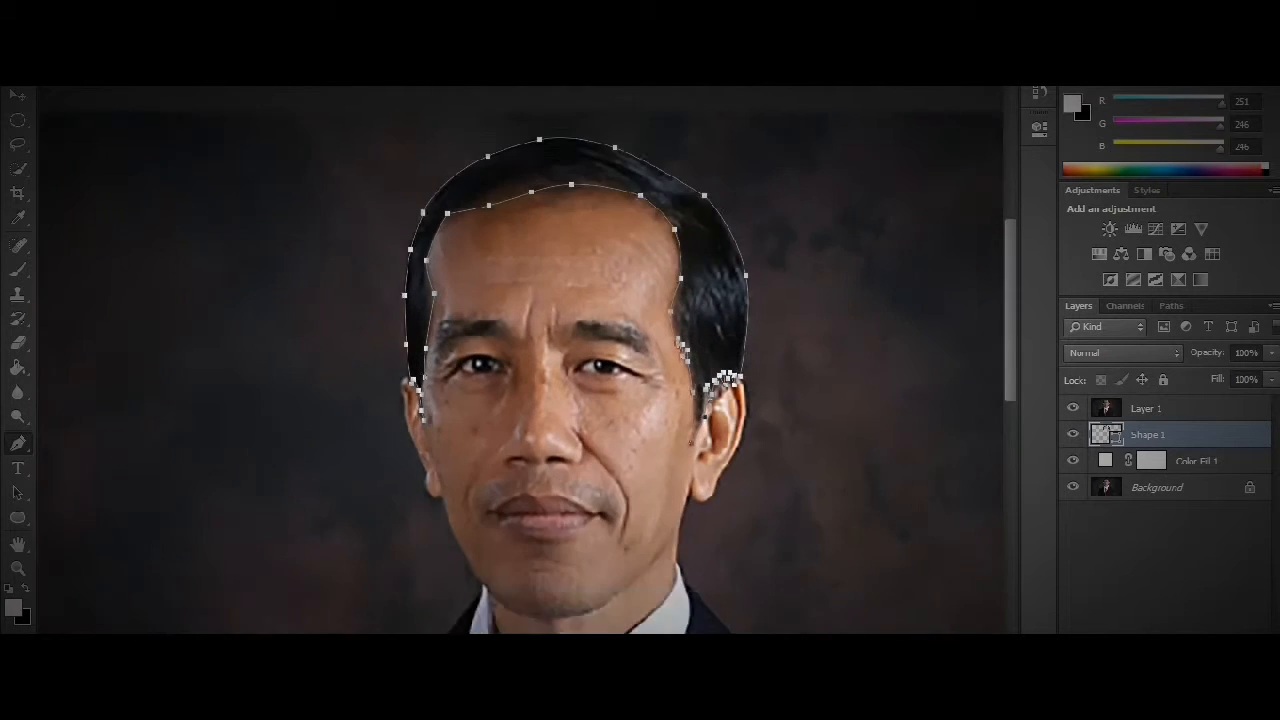
Step: Trace the outer edge of the right ear from its top down around the earlobe
key("ctrl+plus")
scroll(520, 360, "down", 4)
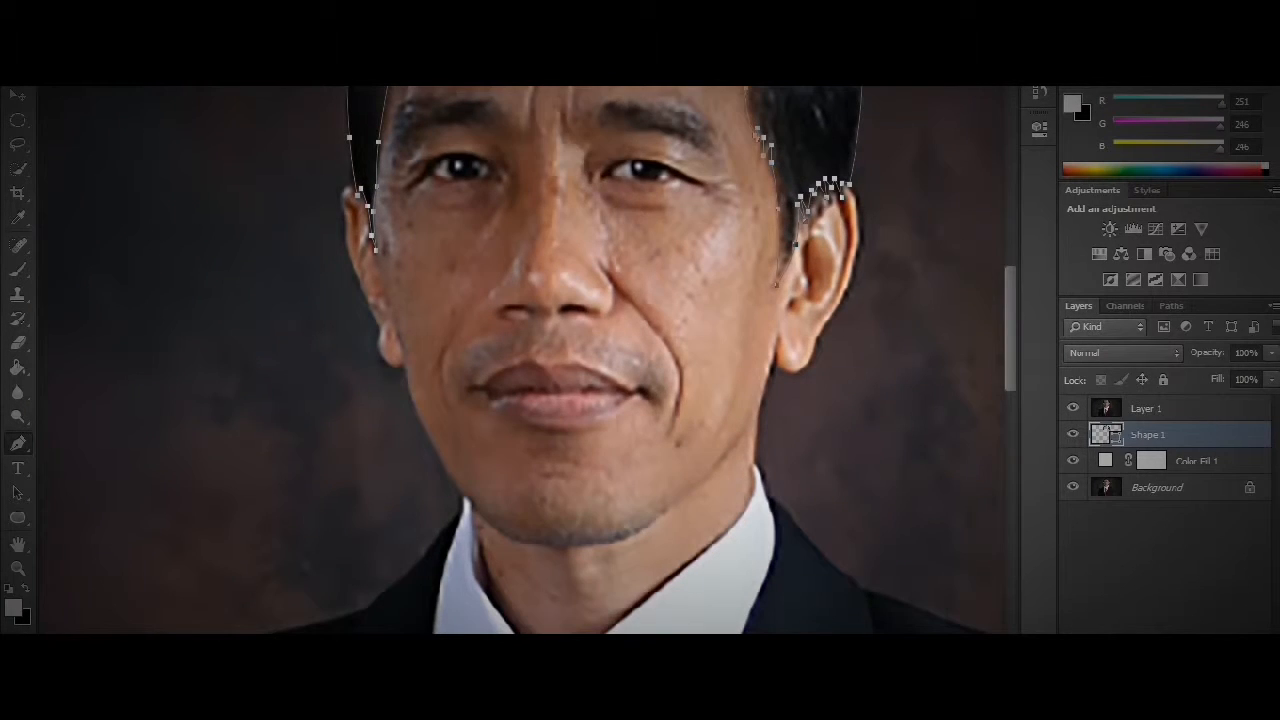
left_click(552, 43)
left_click(610, 86)
scroll(520, 360, "right", 3)
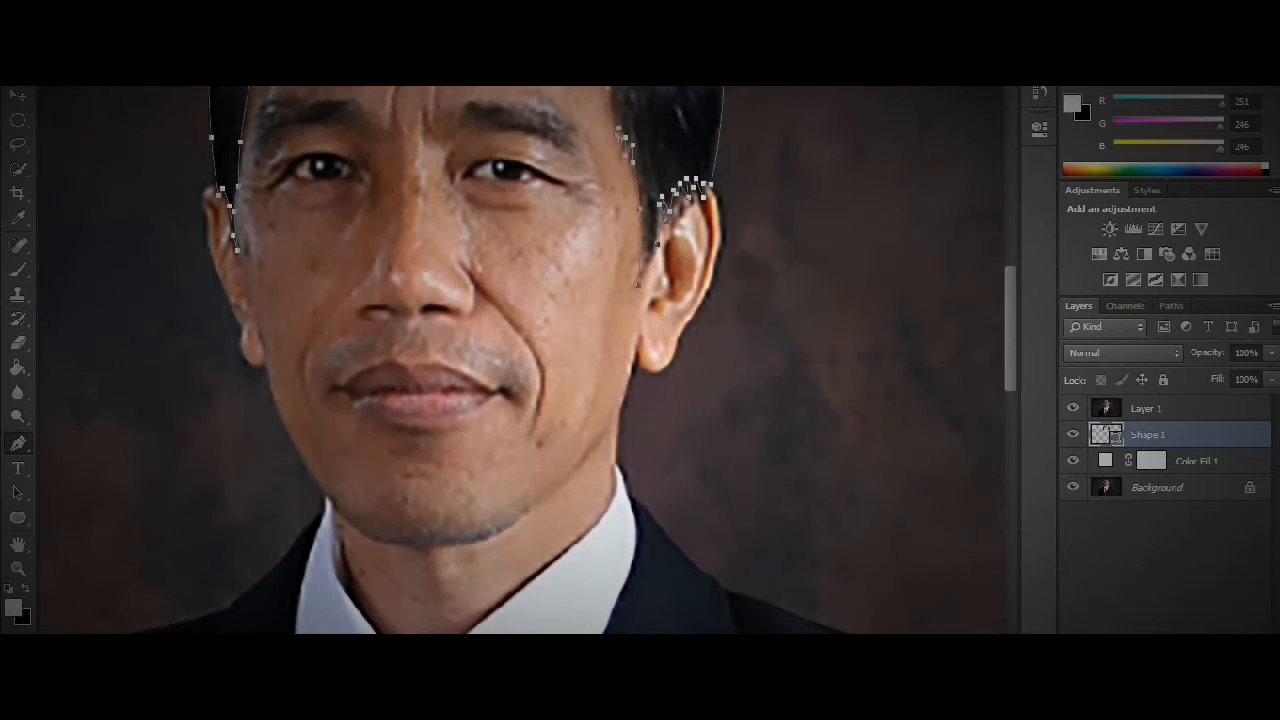
key("ctrl+plus")
scroll(520, 360, "left", 5)
scroll(520, 360, "up", 2)
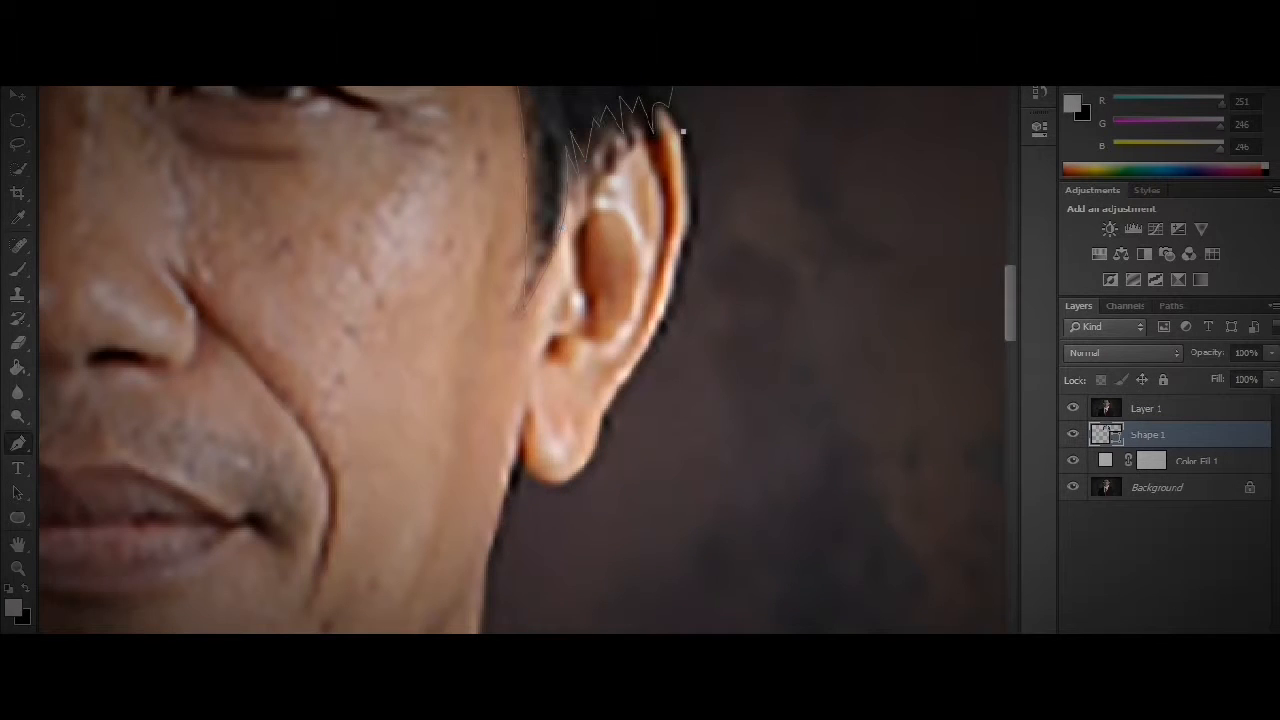
left_click_drag(685, 254, 702, 170)
left_click_drag(591, 461, 580, 478)
left_click(531, 475)
Step: Outline the neck from the right earlobe down along both shirt collar edges and up to the left jaw
scroll(520, 400, "down", 3)
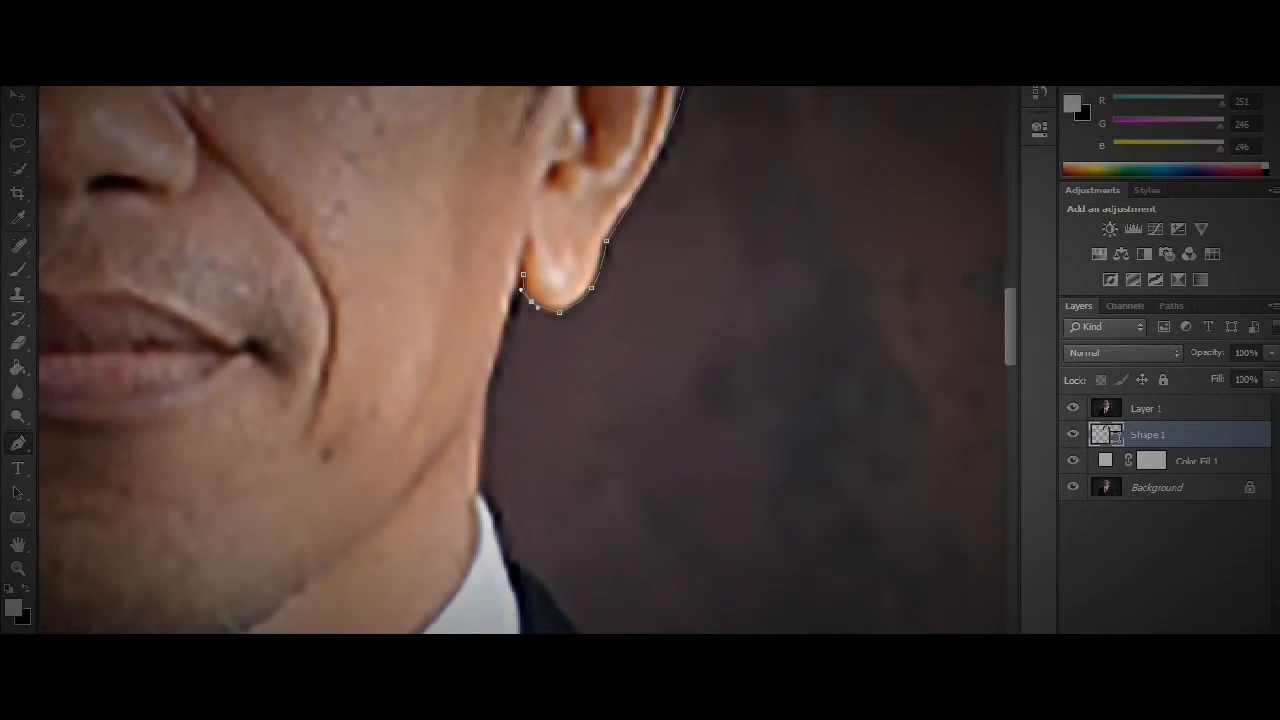
left_click_drag(481, 531, 490, 580)
scroll(500, 400, "down", 3)
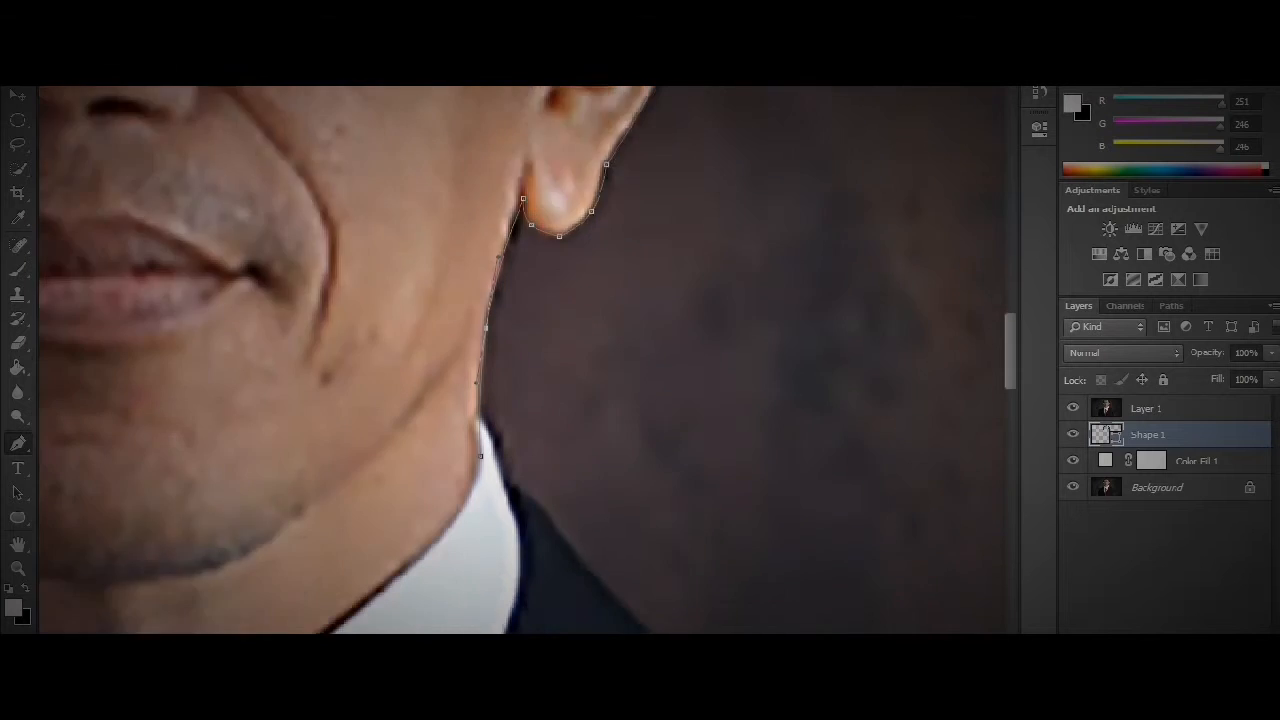
scroll(517, 583, "left", 7)
scroll(517, 583, "down", 3)
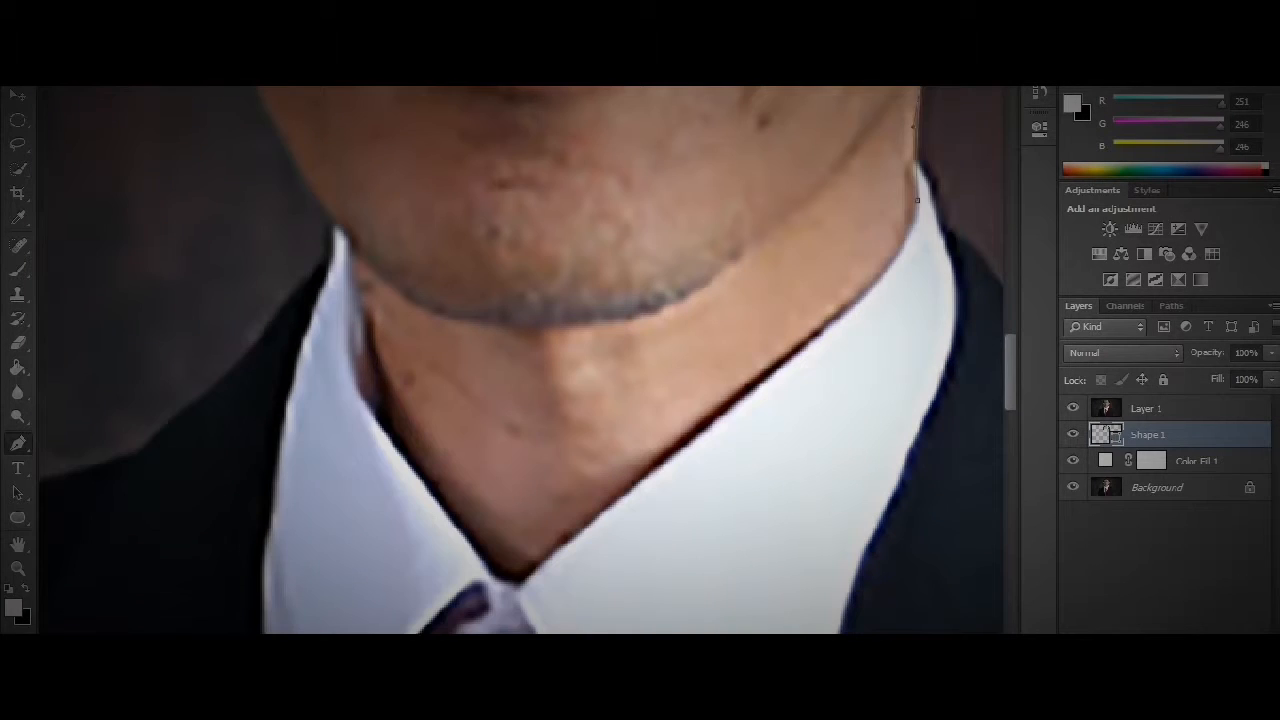
left_click_drag(830, 331, 933, 232)
left_click_drag(378, 436, 374, 409)
left_click(670, 452, "ctrl")
Step: Trace the jawline from below the left ear around the chin to the right jaw, refining its anchor points
scroll(520, 360, "up", 5)
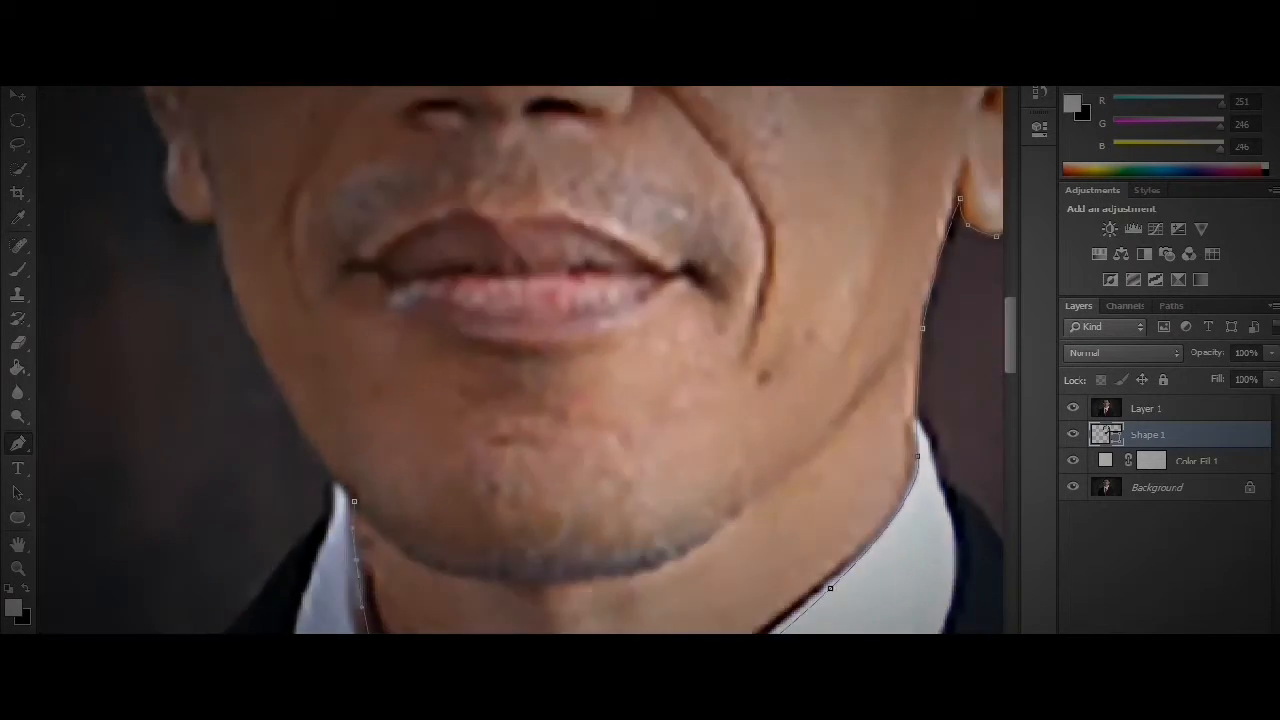
left_click_drag(290, 443, 290, 478)
left_click_drag(641, 630, 430, 628)
scroll(520, 360, "down", 5)
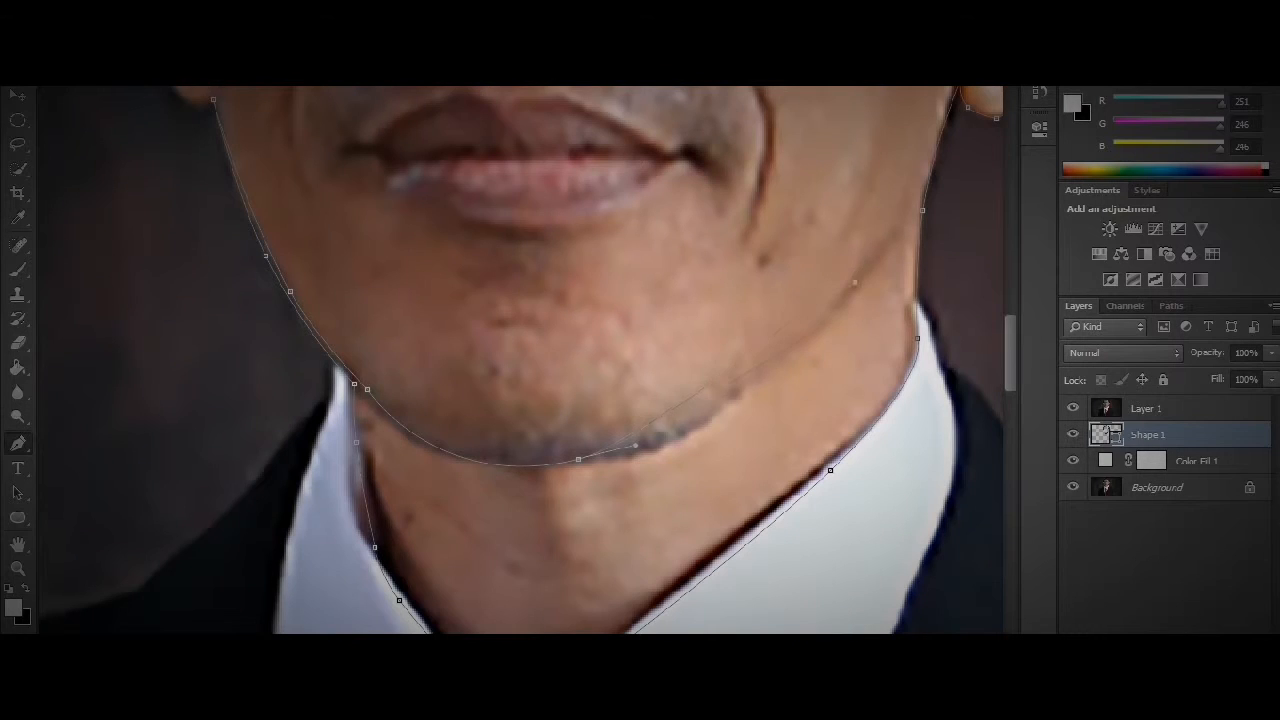
left_click_drag(706, 417, 698, 425)
left_click(578, 459)
left_click_drag(367, 389, 391, 419)
left_click_drag(478, 433, 478, 461)
Step: Trace a closely spaced return edge along the right jaw and under the chin to form a thin line
left_click(891, 234)
left_click_drag(797, 309, 832, 318)
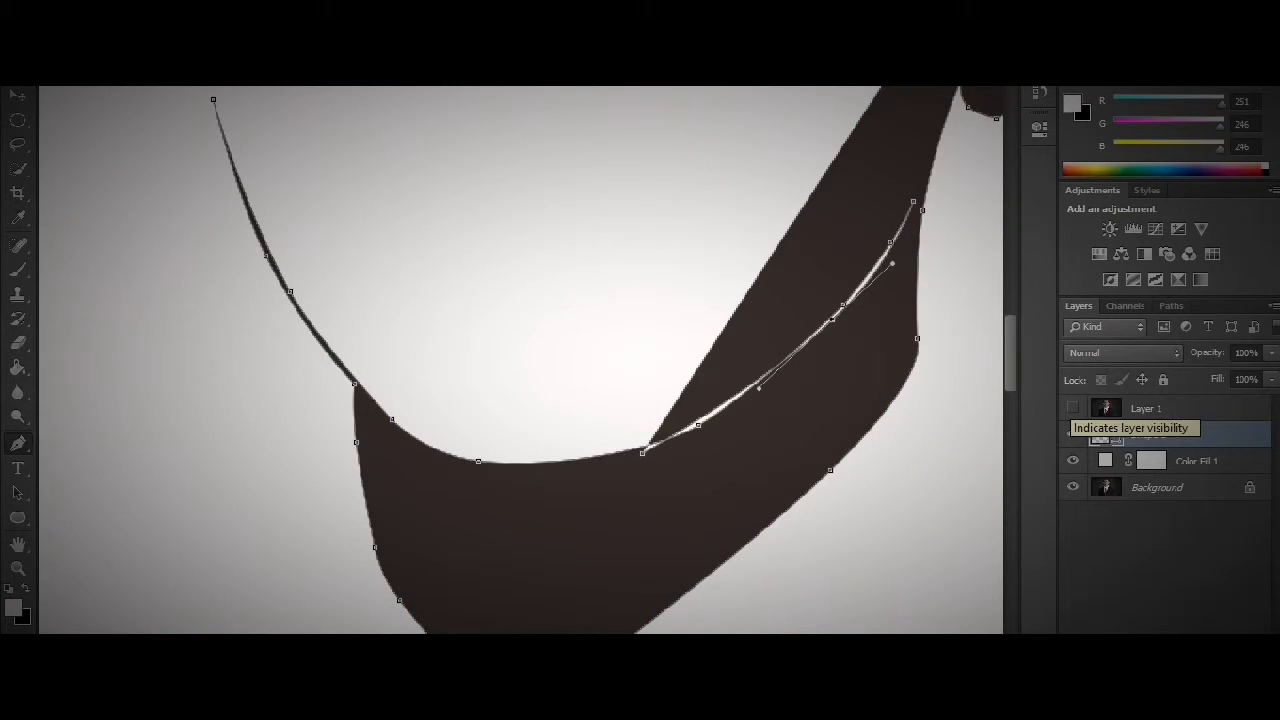
left_click(1073, 408)
left_click(362, 399)
left_click(476, 421)
left_click_drag(476, 421, 463, 468)
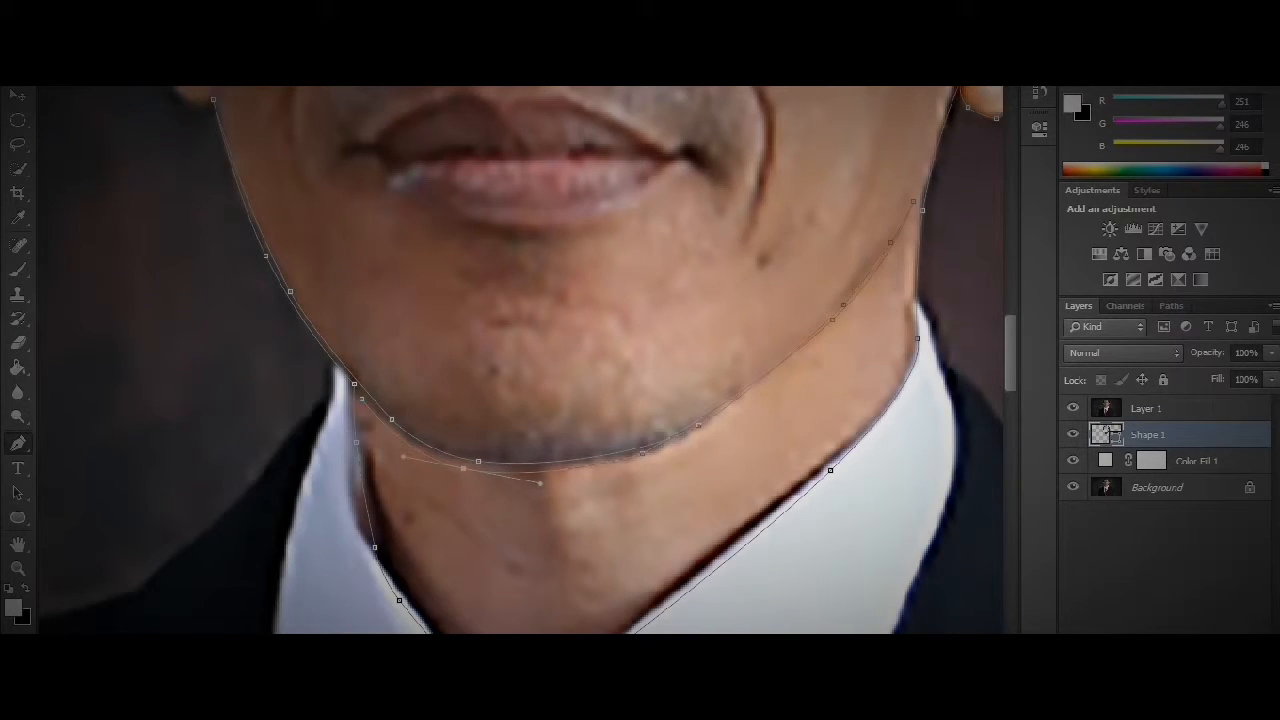
Step: Fine-tune the chin line's anchor points and compare the line with Layer 1 hidden and shown
key("ctrl+plus")
scroll(521, 430, "right", 3)
left_click(593, 421)
left_click_drag(593, 421, 602, 431)
left_click_drag(204, 518, 187, 507)
scroll(521, 360, "left", 3)
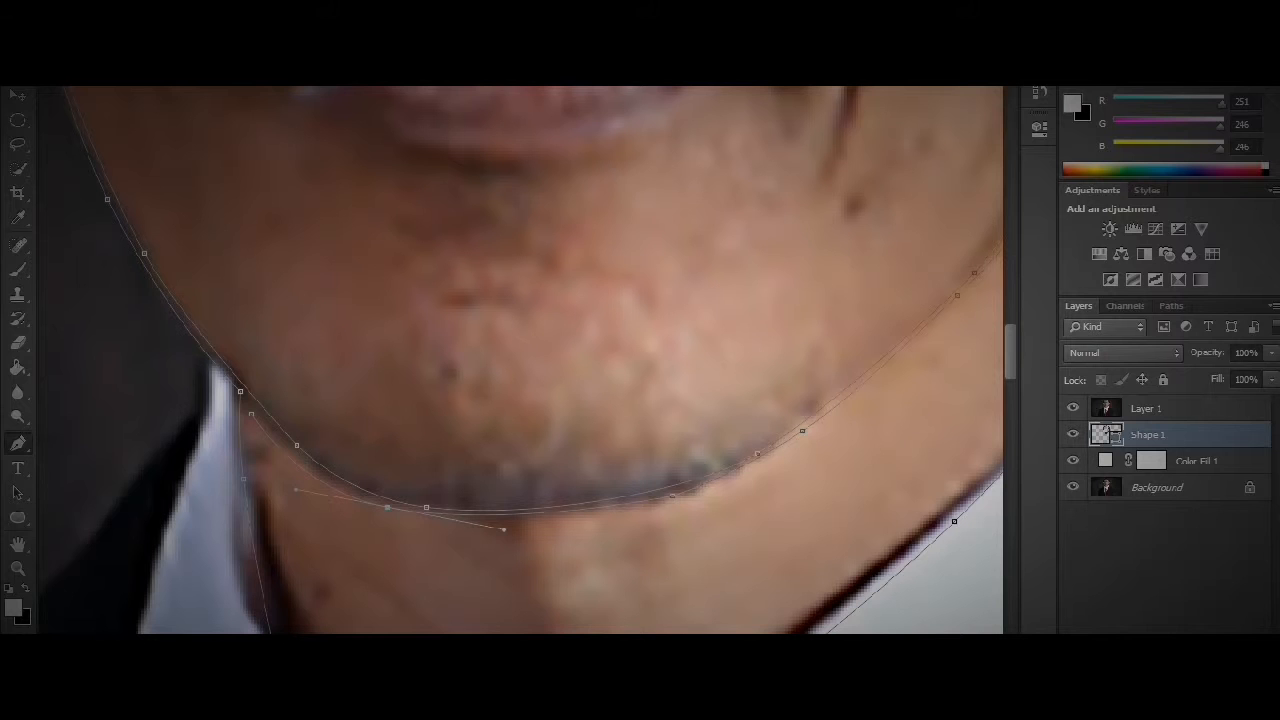
left_click_drag(387, 507, 410, 510)
left_click(1073, 408)
left_click(1073, 408)
Step: Trace the return edge of the neck outline down the left collar side, adding points that keep the line thin
scroll(520, 360, "down", 5)
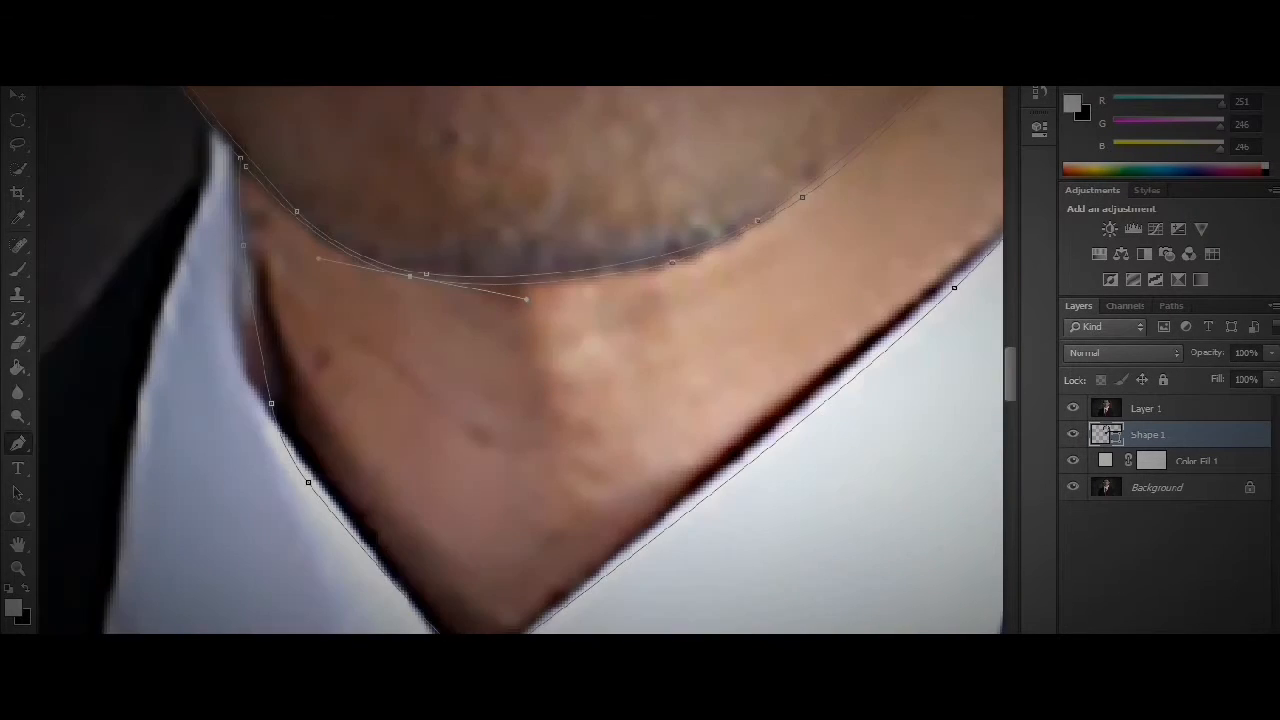
left_click_drag(310, 455, 288, 384)
left_click_drag(455, 632, 340, 506)
key("ctrl+z")
left_click_drag(297, 443, 288, 423)
left_click(273, 332)
left_click_drag(273, 332, 257, 304)
left_click_drag(288, 423, 280, 415)
left_click(376, 538)
left_click_drag(376, 538, 367, 547)
Step: Continue the neck outline's return edge along the right collar and up the right side of the neck
left_click_drag(954, 288, 952, 275)
key("ctrl+minus")
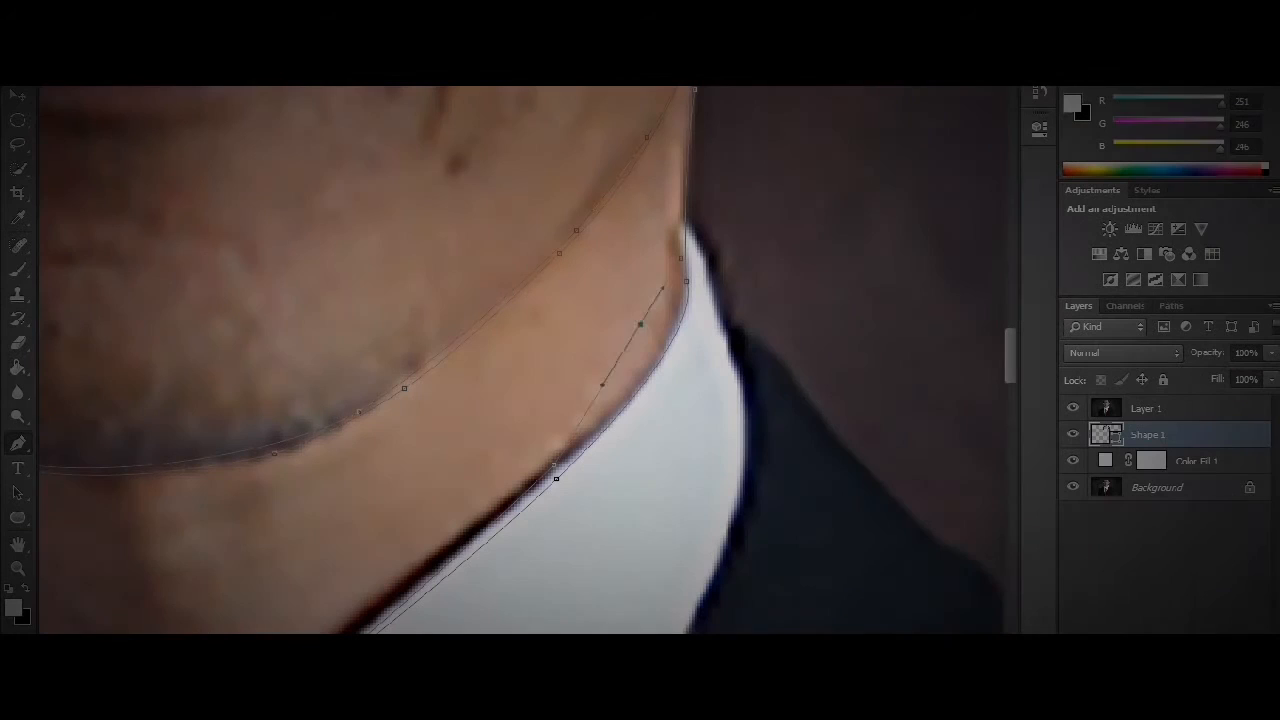
left_click_drag(640, 324, 663, 343)
scroll(663, 343, "up", 3)
left_click(695, 281)
left_click_drag(695, 281, 678, 346)
Step: Hide Layer 1, adjust the neck line below the right ear, and trace the earlobe's thin return edge
left_click(1073, 408)
scroll(600, 360, "up", 3)
left_click(752, 284)
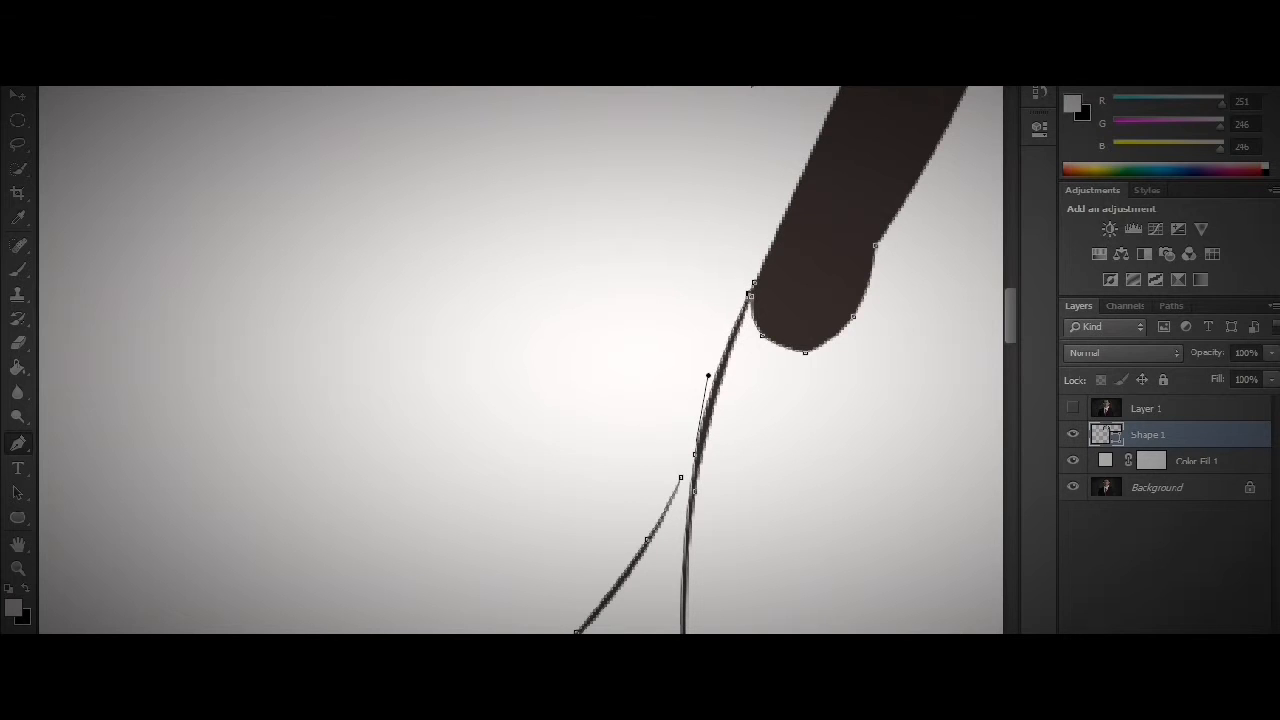
left_click_drag(692, 463, 675, 565)
left_click(752, 285)
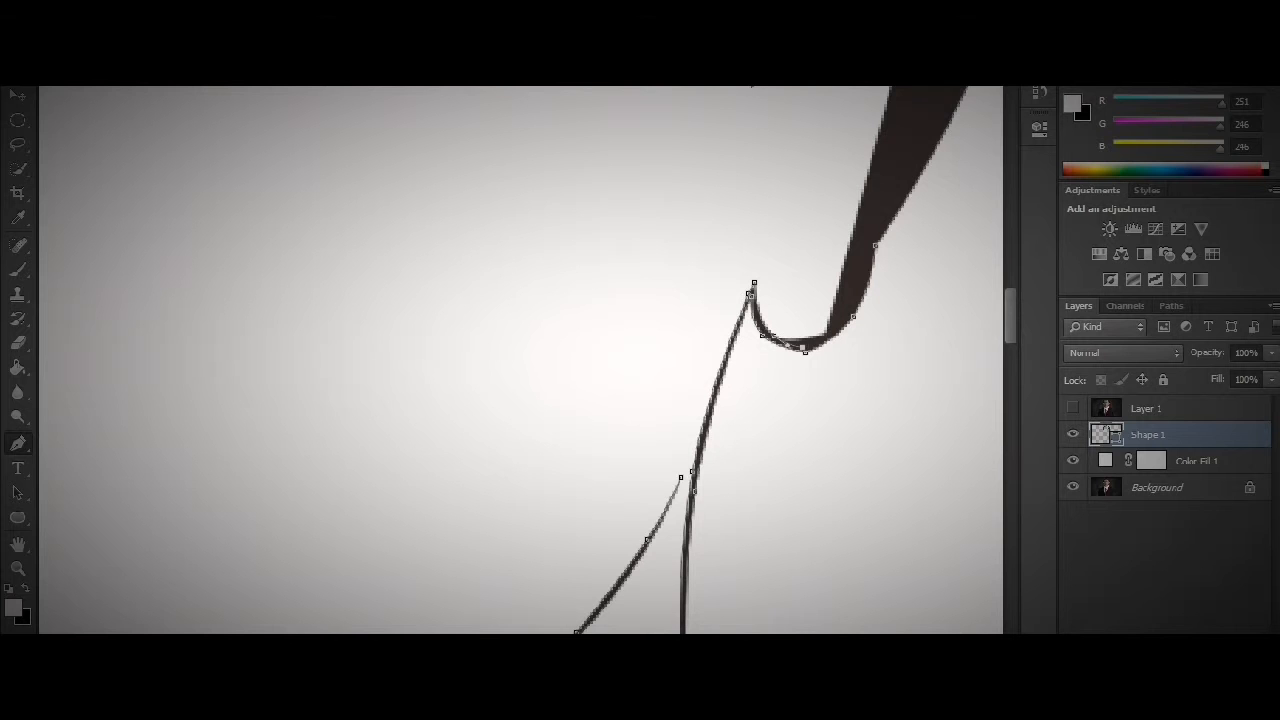
scroll(520, 360, "right", 5)
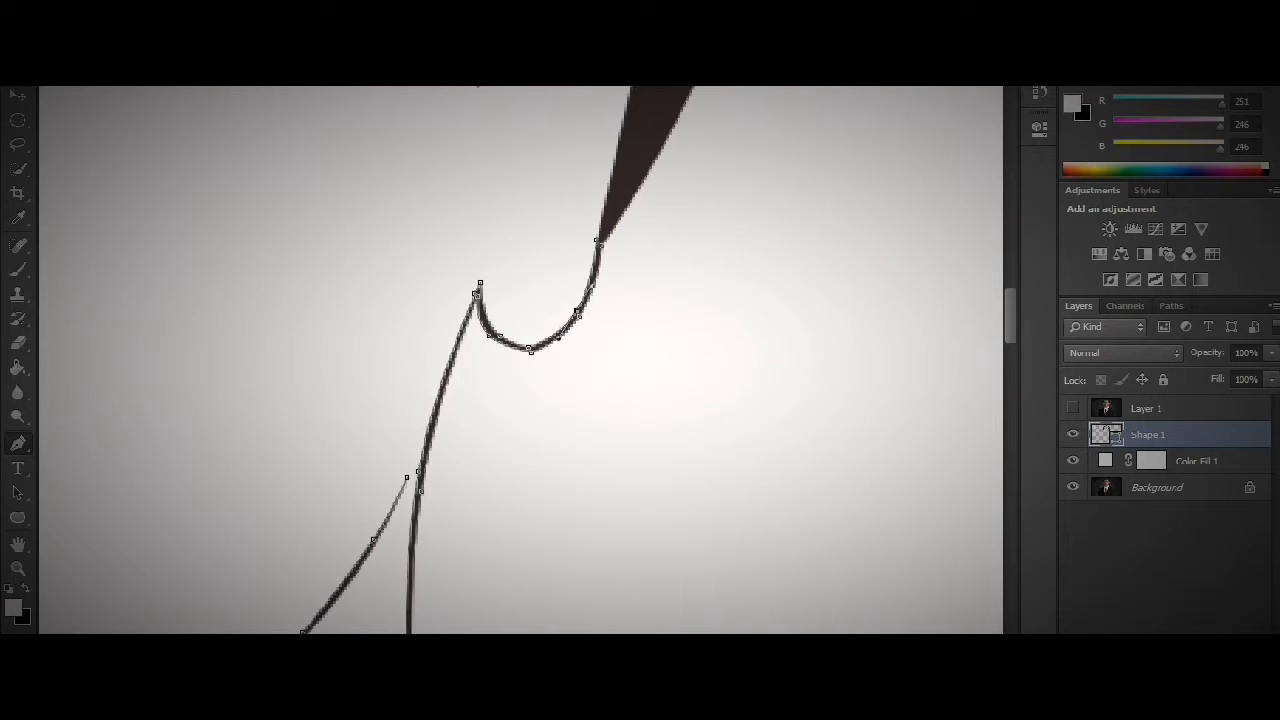
Step: Complete the return edge along the right ear's outer rim and compare it with Layer 1 hidden and shown
scroll(520, 360, "up", 5)
left_click(1073, 408)
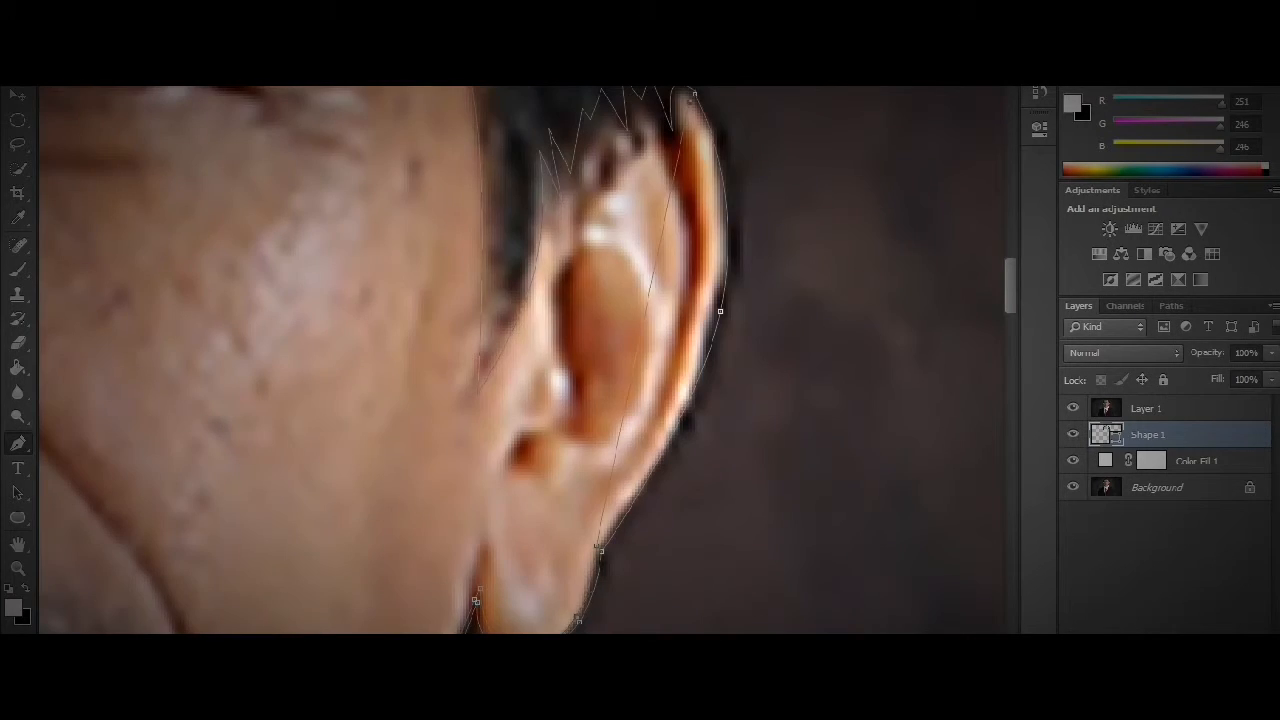
left_click(683, 393)
left_click_drag(683, 393, 681, 401)
left_click(723, 207)
left_click(1073, 408)
left_click(1073, 408)
Step: Draw thin detail shapes for the right ear's inner rim fold and the front edge of the ear opening
left_click_drag(720, 310, 690, 305)
left_click_drag(661, 116, 664, 122)
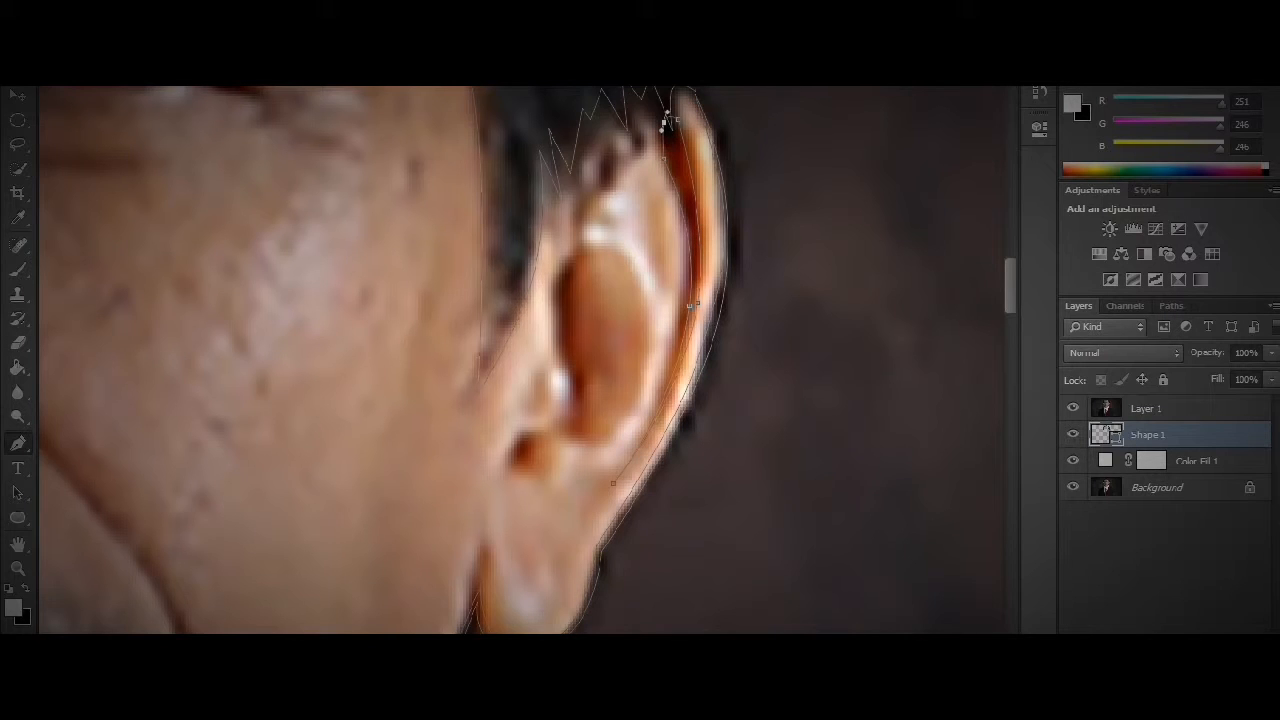
left_click_drag(573, 415, 590, 472)
left_click_drag(573, 427, 587, 411)
left_click(573, 427, "ctrl")
left_click(573, 367, "ctrl")
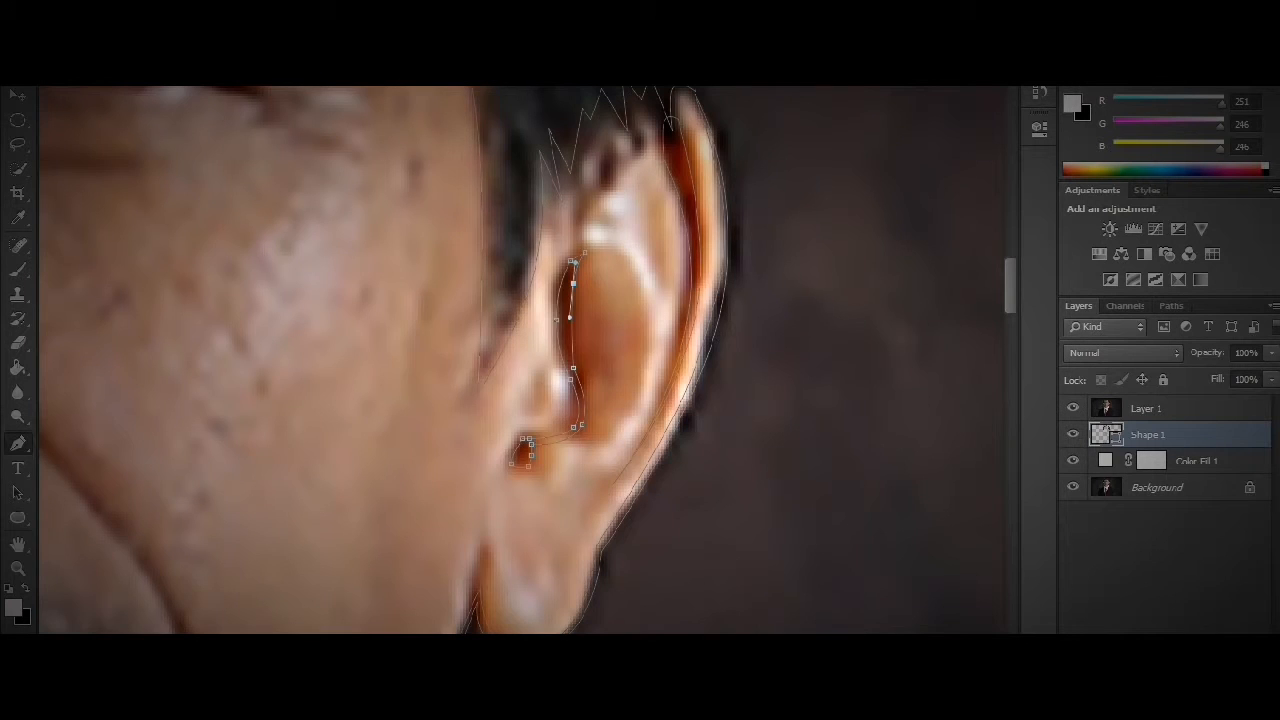
Step: Draw a curved detail shape along the upper inner fold of the right ear
left_click(593, 240, "ctrl")
left_click_drag(650, 317, 646, 366)
left_click(661, 184)
left_click_drag(669, 288, 640, 262)
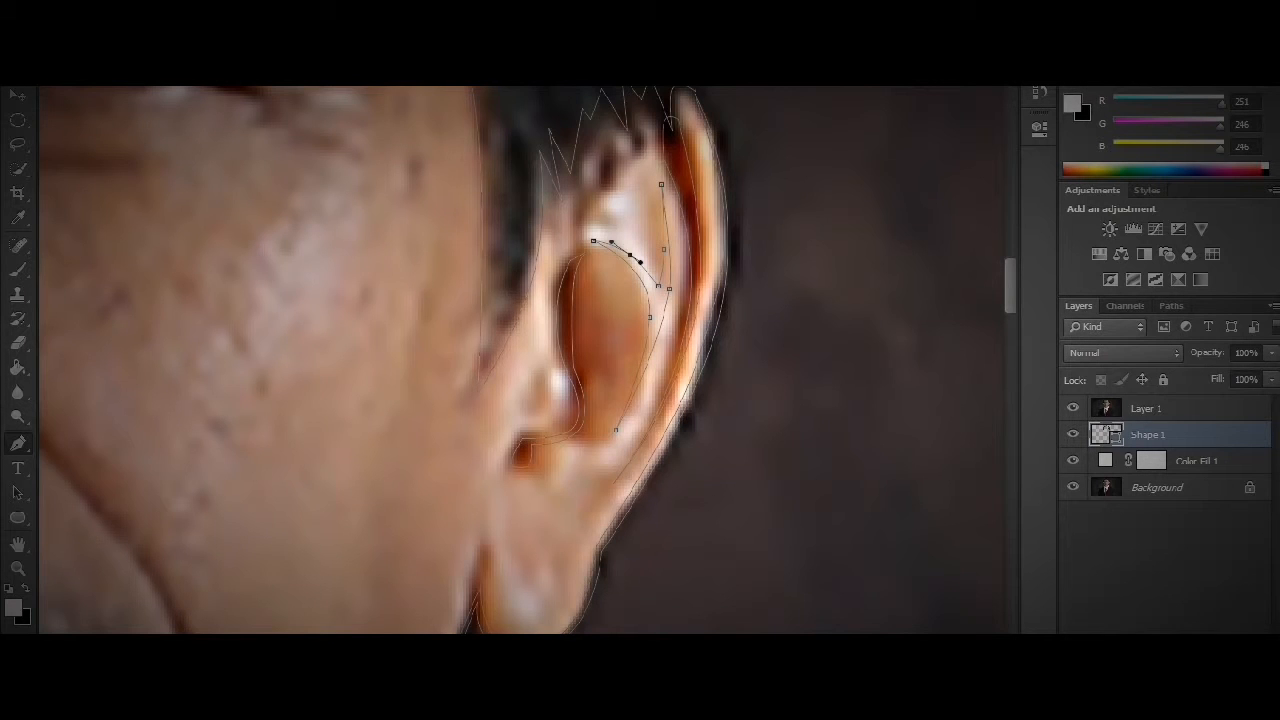
Step: Undo the last three changes and trace the left ear's outer edge from its top to mid-height
key("ctrl+0")
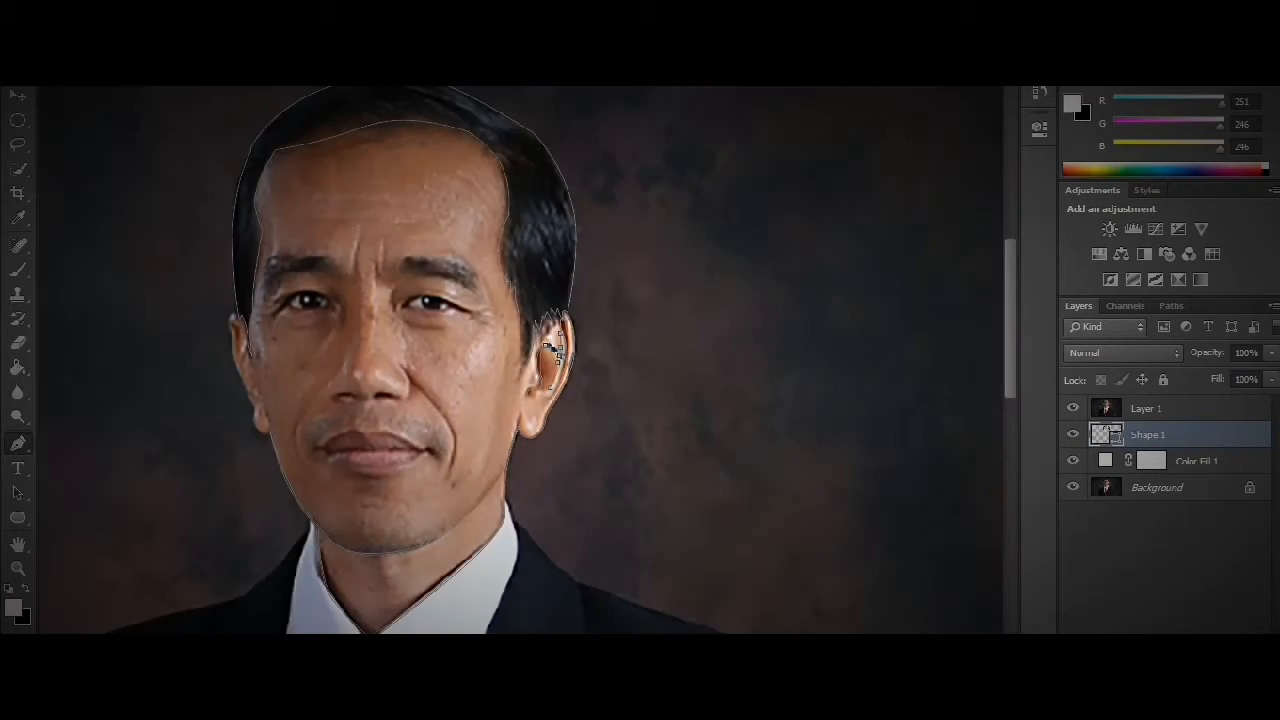
scroll(520, 360, "left", 1)
key("ctrl+plus")
key("ctrl+plus")
scroll(520, 360, "left", 5)
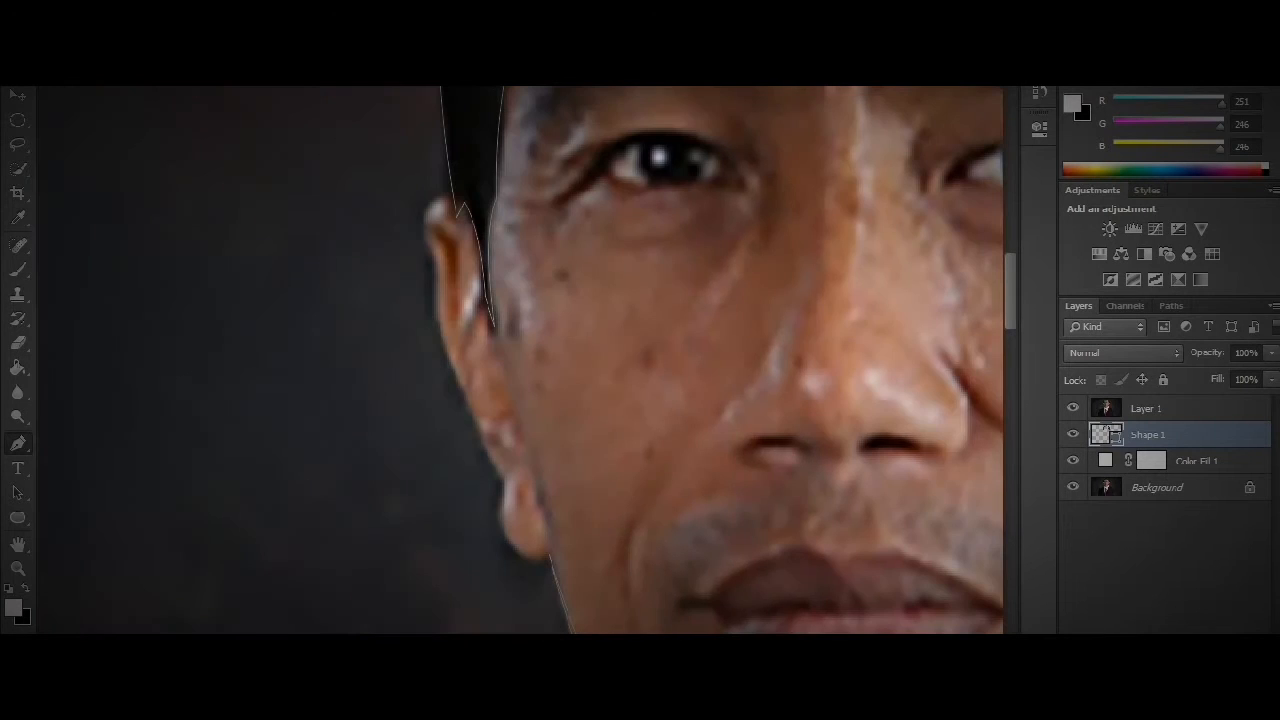
key("ctrl+alt+z")
key("ctrl+alt+z")
key("ctrl+alt+z")
left_click_drag(440, 244, 423, 221)
left_click(430, 257)
left_click(471, 379)
left_click_drag(471, 379, 445, 349)
Step: Continue the left ear outline around the earlobe to the jaw and start its thin return edge
left_click(504, 484)
left_click(538, 563)
left_click(526, 535)
left_click_drag(526, 535, 504, 535)
left_click_drag(525, 526, 514, 553)
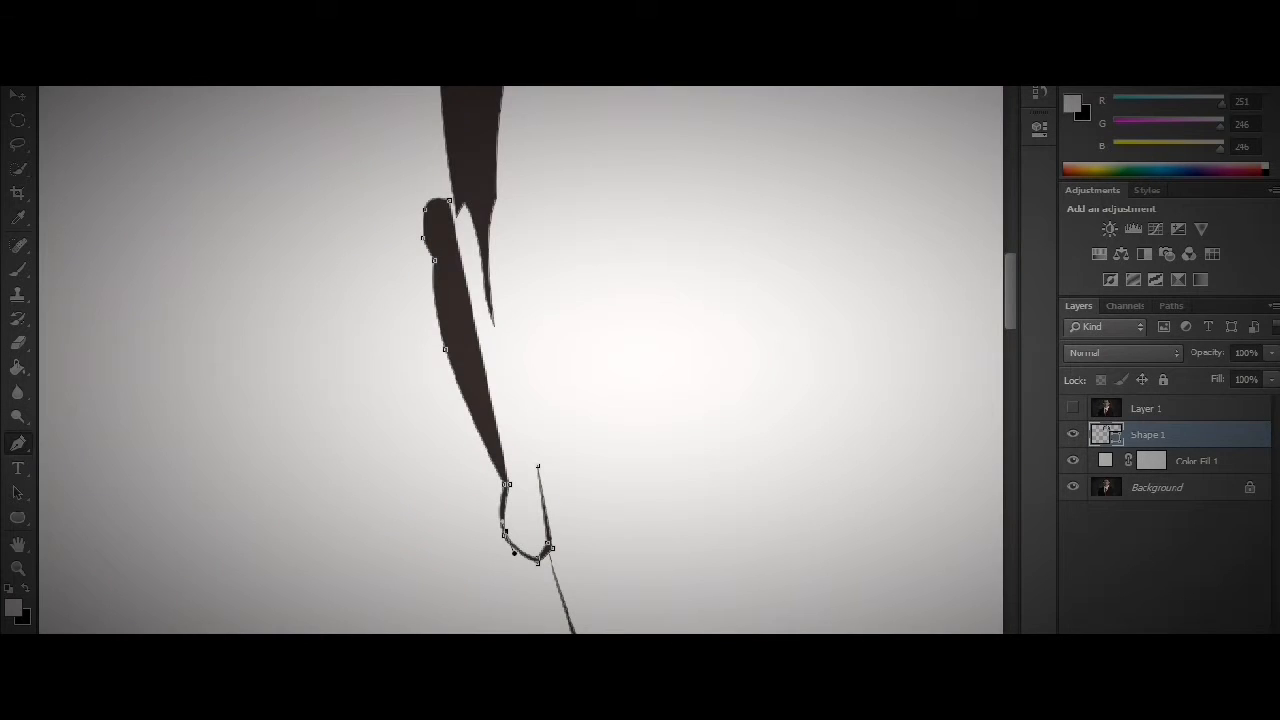
Step: Trace the return edge up the inside of the left ear's rim to close the thin outline
left_click(442, 260)
left_click(456, 306)
left_click_drag(456, 306, 442, 321)
left_click(455, 208)
left_click(452, 220)
mouse_move(452, 220)
left_mouse_down()
mouse_move(428, 219)
mouse_move(434, 205)
left_mouse_up()
key("ctrl+minus")
key("ctrl+plus")
Step: Draw two thin detail shapes inside the left ear and view the whole line art with Layer 1 hidden
left_click(1073, 408)
left_click_drag(437, 235, 456, 325)
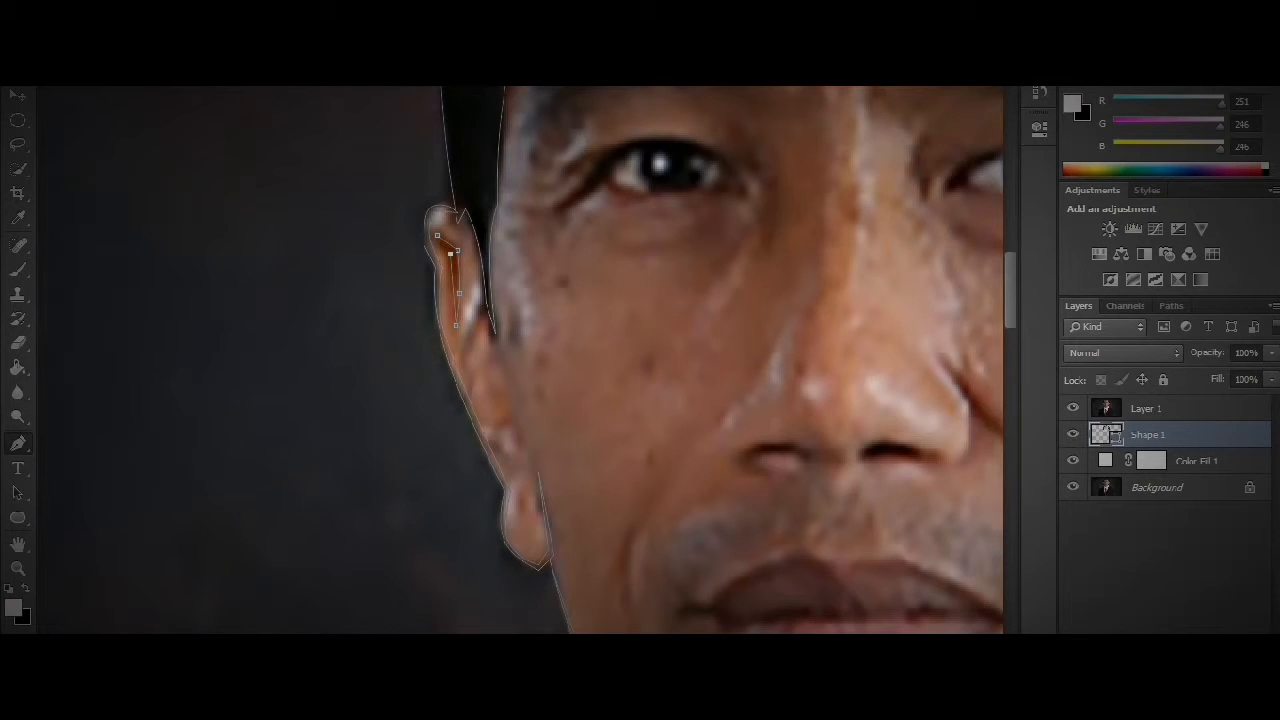
left_click(1073, 408)
mouse_move(512, 434)
left_mouse_down()
mouse_move(502, 442)
mouse_move(492, 423)
left_mouse_up()
left_click(1073, 408)
key("ctrl+0")
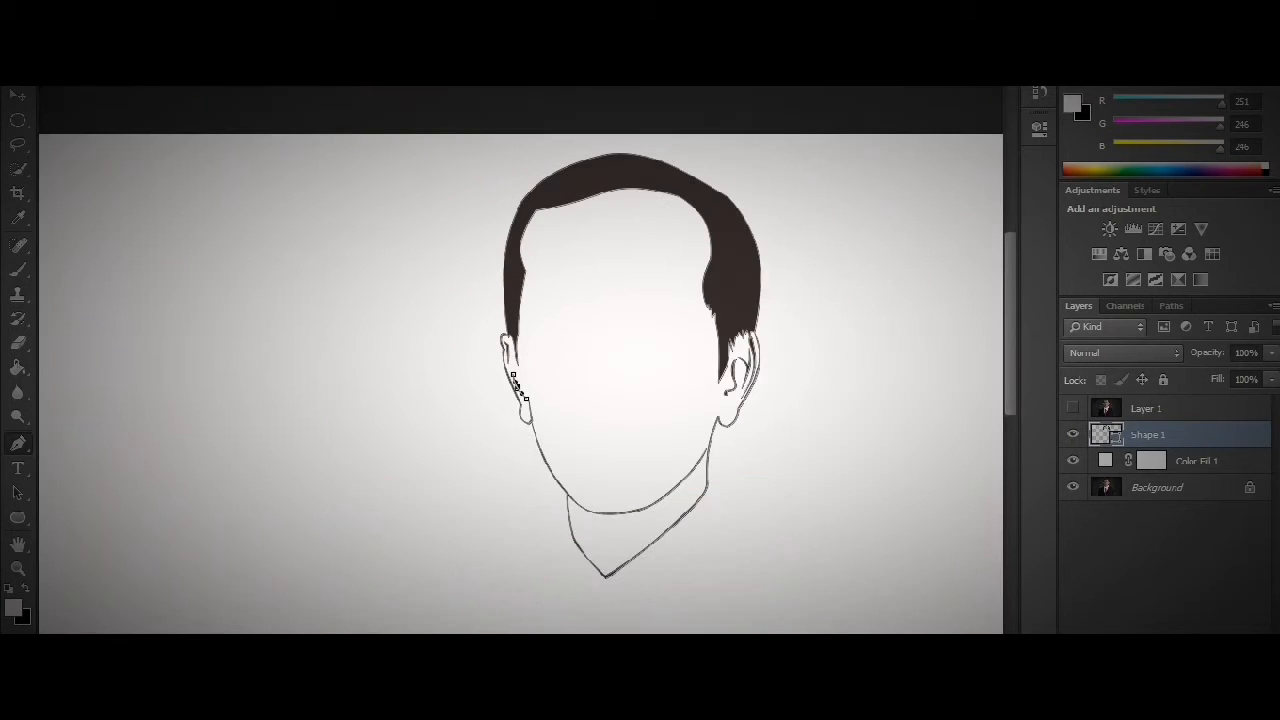
Step: Rename the traced Shape 1 layer as wajah and add a new layer above it named muka
left_click(1150, 410)
left_click(1073, 408)
left_click(1073, 408)
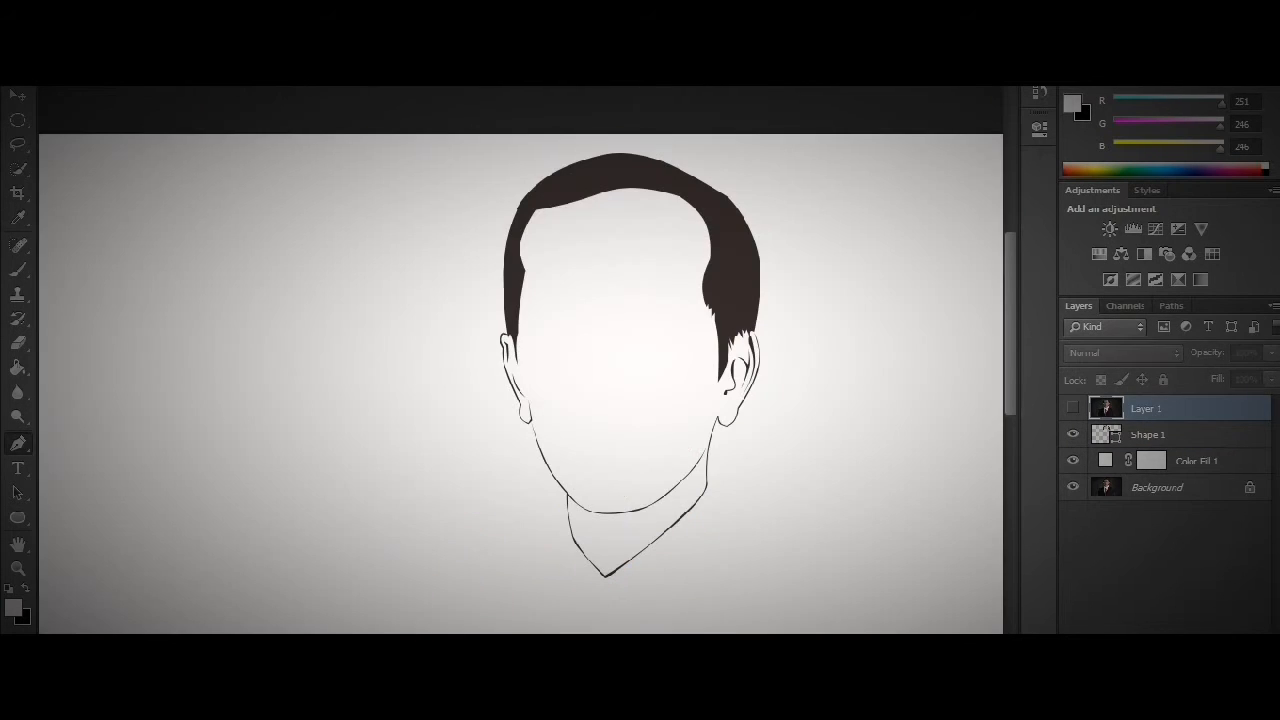
double_click(1150, 434)
type("wajah")
key("Return")
key("ctrl+shift+alt+n")
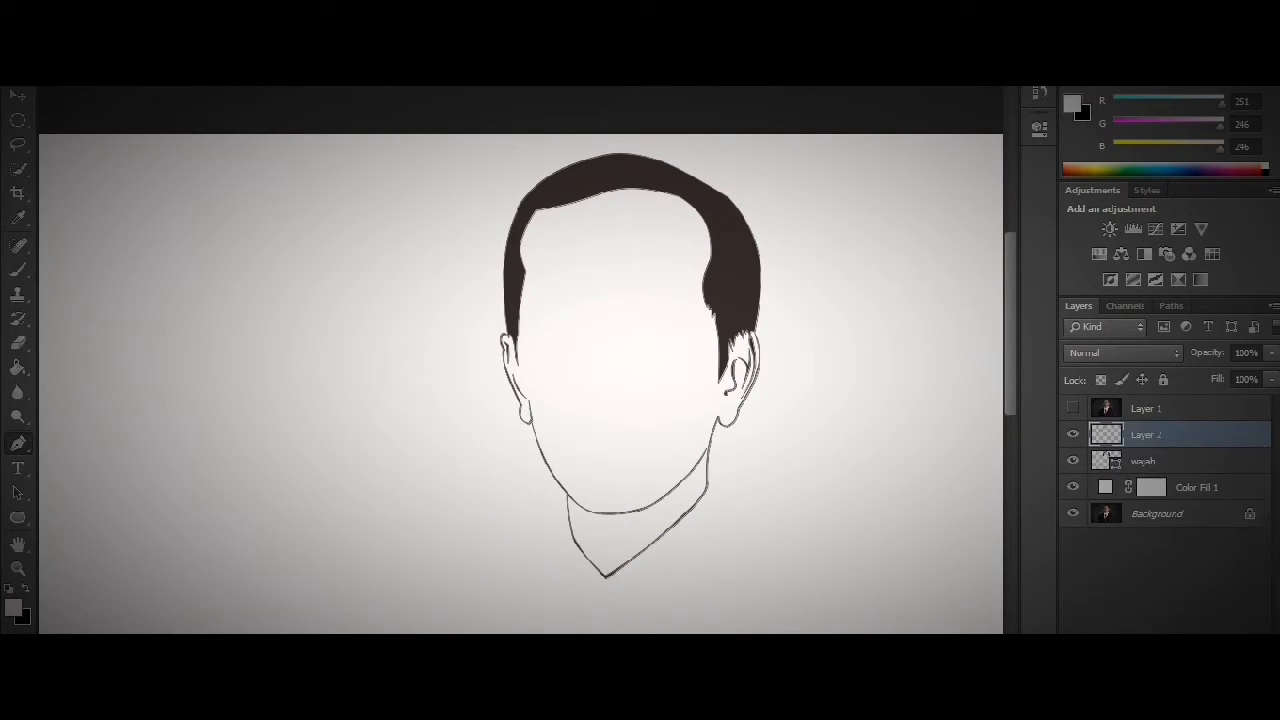
type("muka")
key("Return")
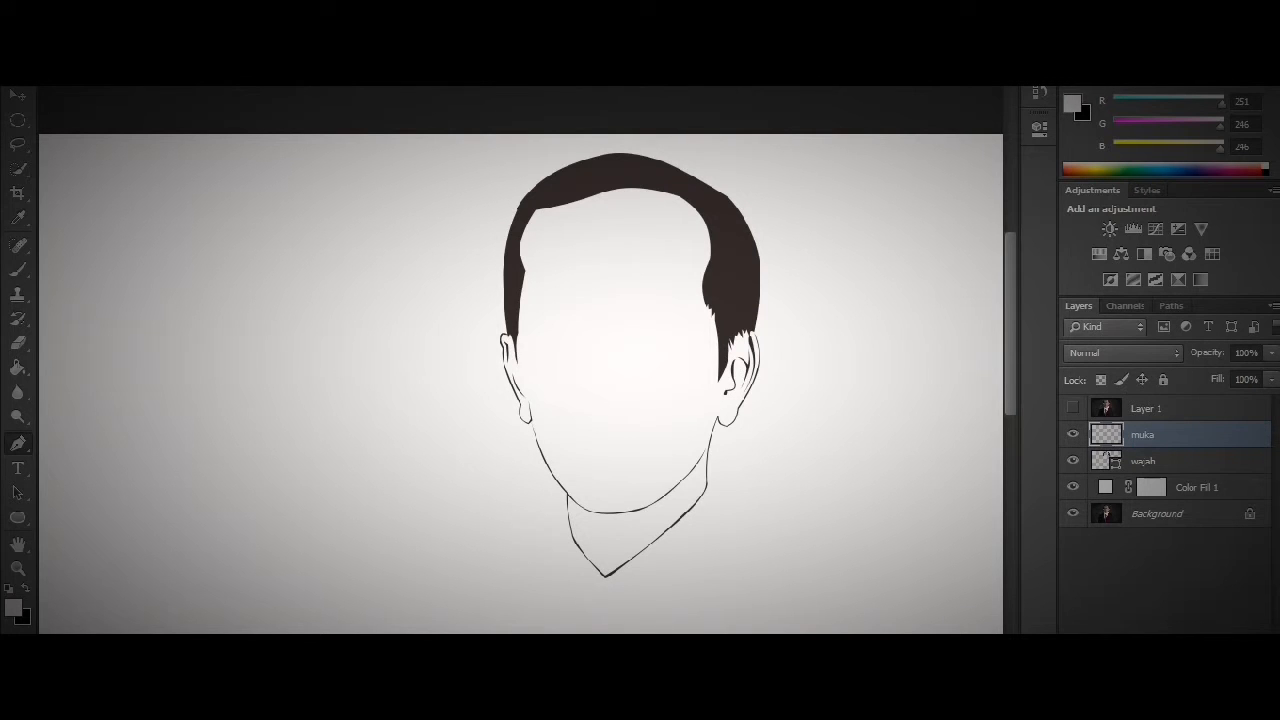
Step: Show Layer 1 and start tracing the right eye's lid line from its outer corner across the upper lid
key("ctrl+plus")
left_click_drag(640, 360, 336, 361)
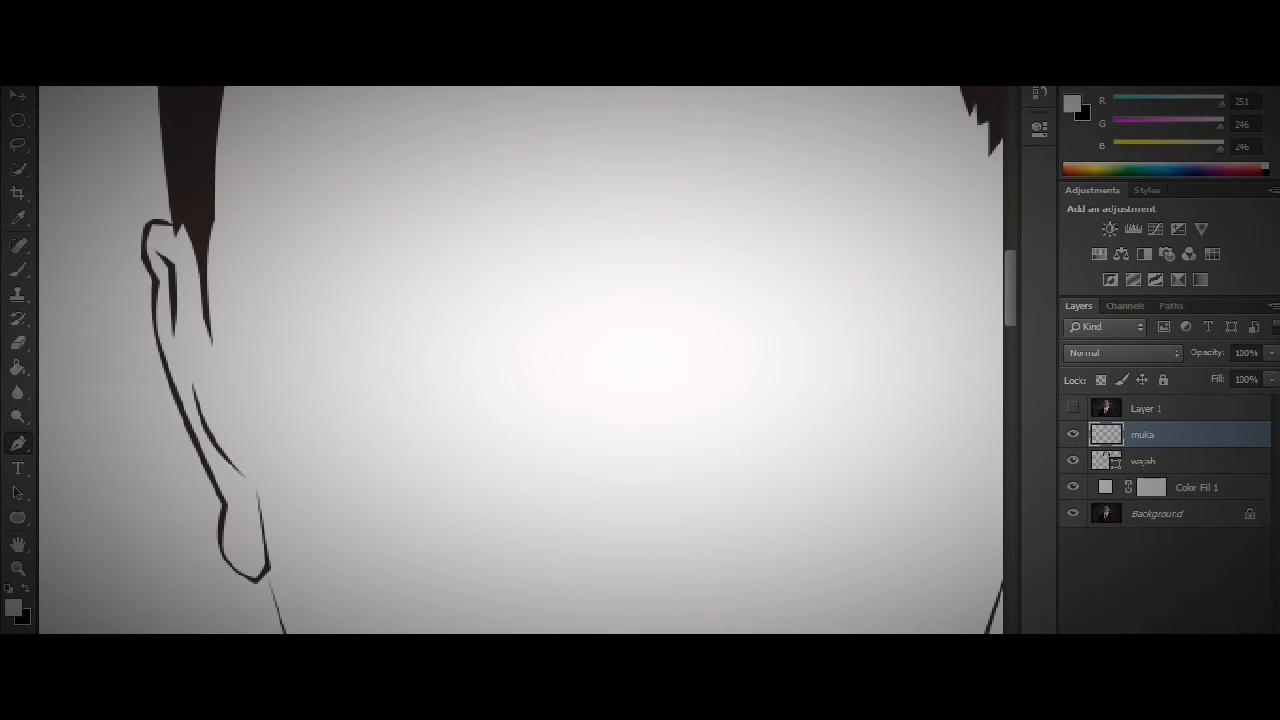
left_click(1073, 408)
scroll(520, 360, "up", 2)
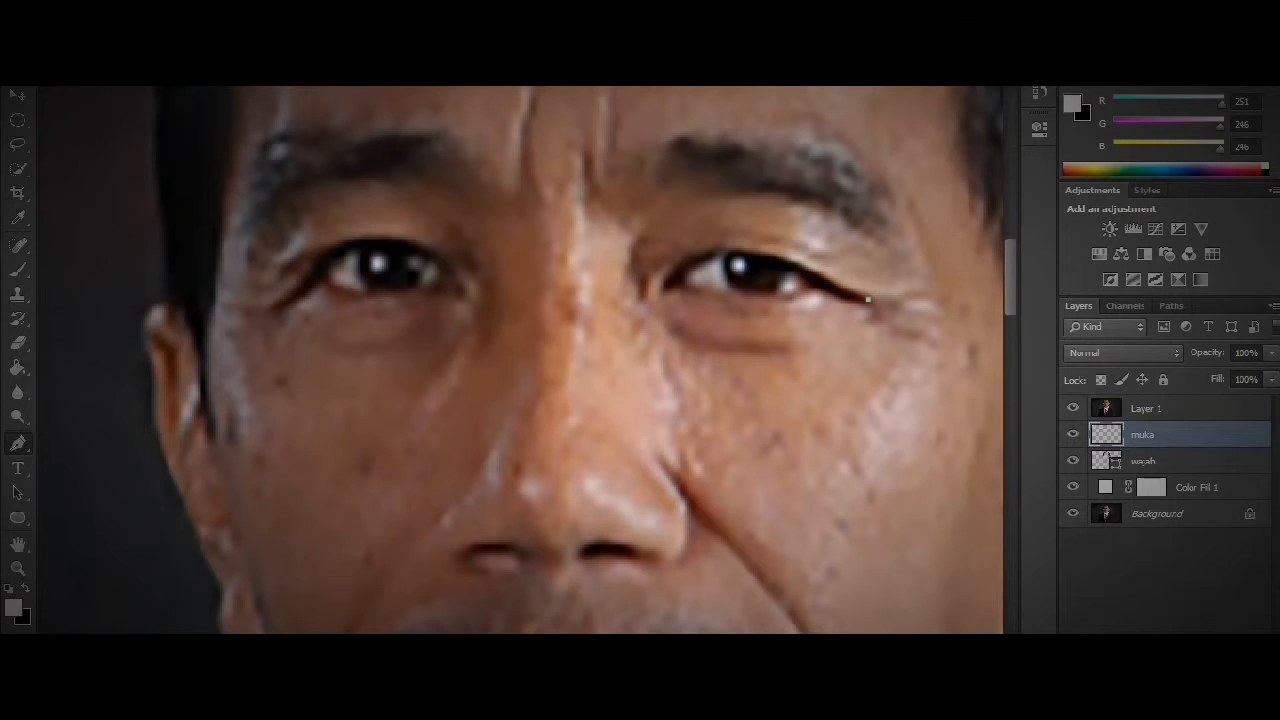
left_click_drag(660, 289, 610, 330)
left_click_drag(660, 289, 699, 285)
key("ctrl+plus")
left_click_drag(786, 241, 818, 197)
Step: Trace the inner edge around the right eye's opening and close the thin lid outline at its outer corner
scroll(818, 197, "right", 5)
left_click(603, 245)
left_click_drag(586, 237, 558, 259)
left_click(490, 259)
left_click(548, 252)
left_click(618, 251)
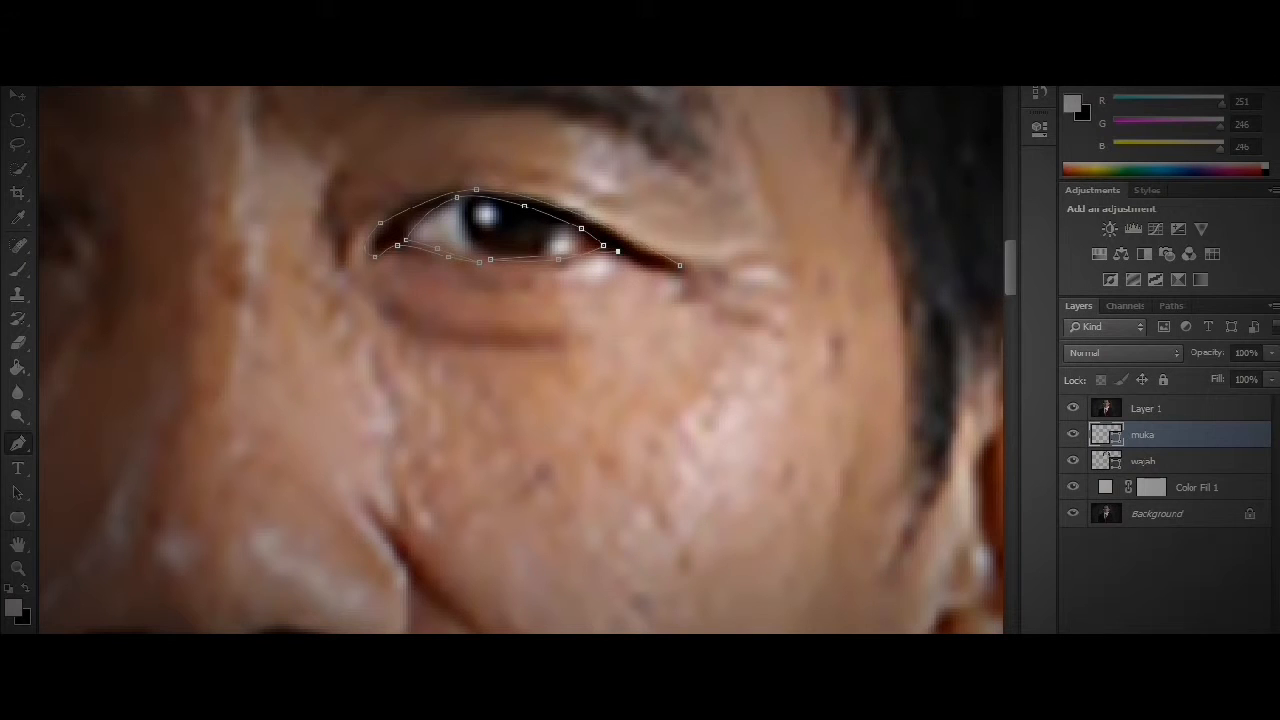
left_click(679, 265)
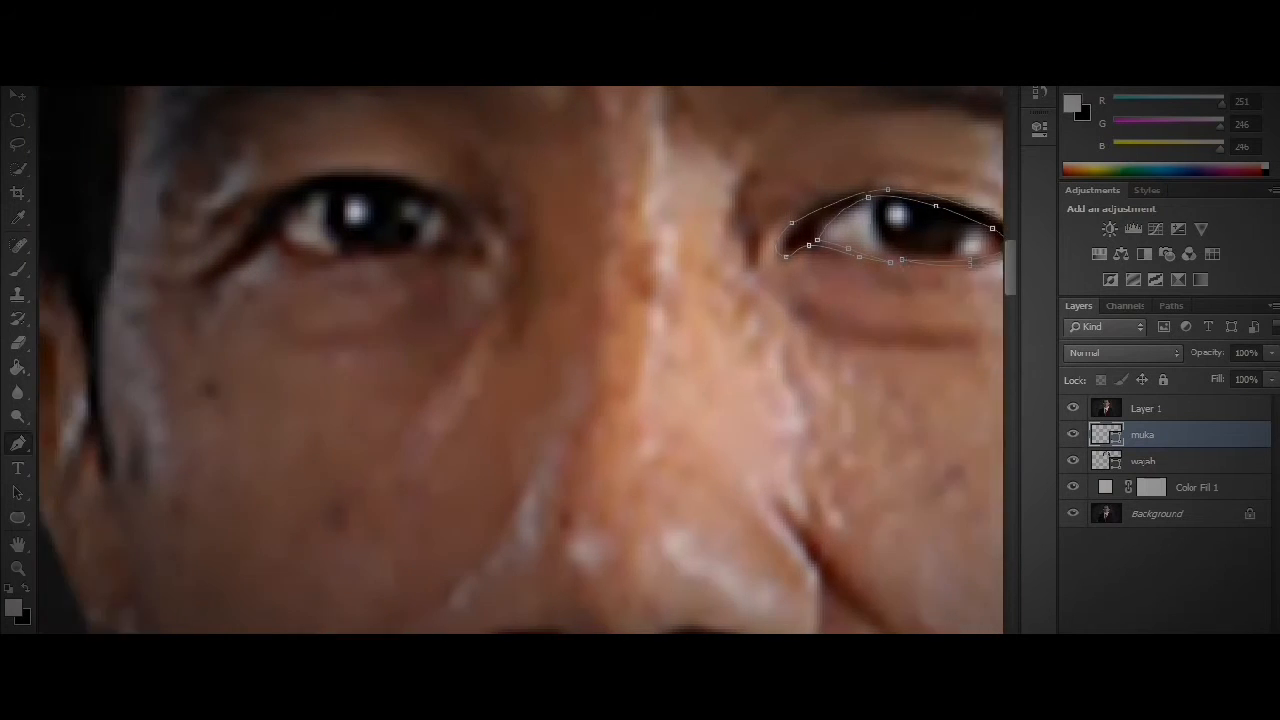
Step: Trace the left eye's outline from its inner corner over the upper lid to the outer corner
scroll(520, 360, "left", 1)
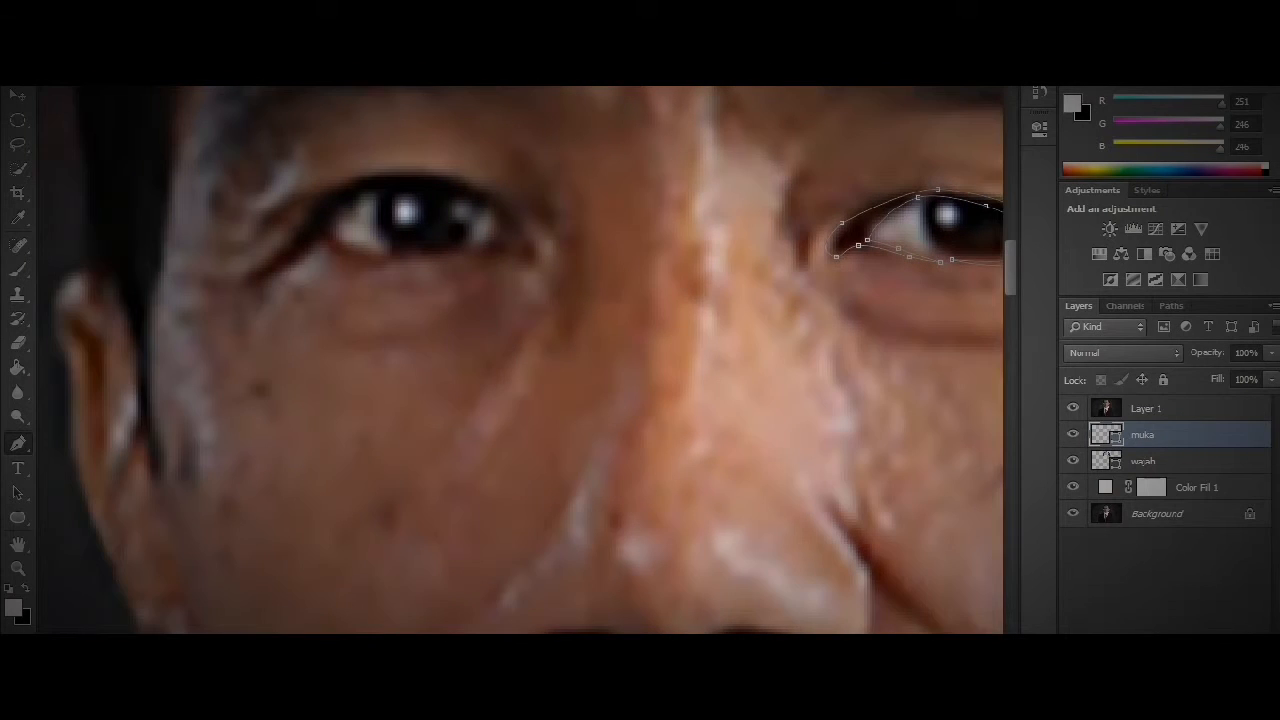
left_click(537, 266)
left_click_drag(537, 266, 522, 259, "ctrl")
left_click(489, 258)
left_click(522, 259)
left_click(356, 183)
left_click(405, 206)
left_click_drag(455, 228, 460, 181)
left_click(356, 183)
mouse_move(319, 205)
left_mouse_down()
mouse_move(267, 267)
mouse_move(327, 228)
left_mouse_up()
left_click(237, 282)
Step: Trace the left eye's lower lid and the inner edge of its opening to complete the thin outline
left_click_drag(415, 259, 356, 254)
left_click(333, 223)
left_click(424, 183)
left_click(400, 194)
left_click_drag(400, 194, 359, 192)
left_click(424, 183)
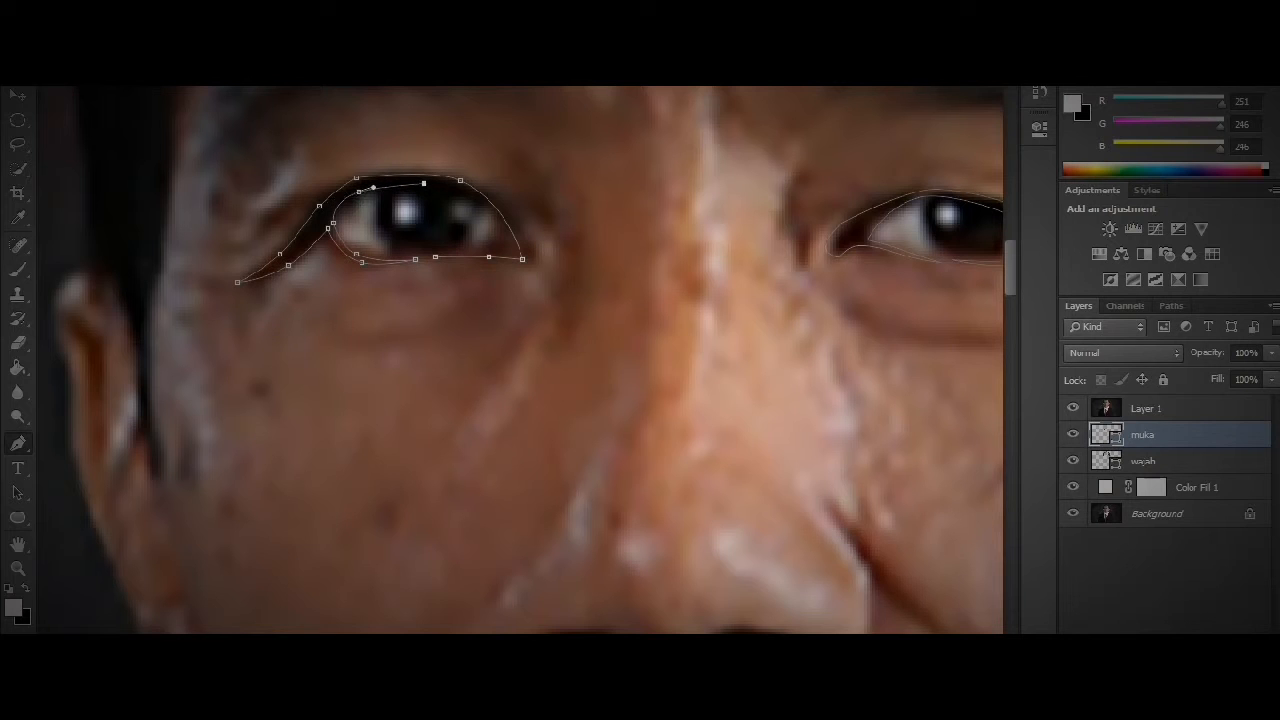
left_click(503, 242)
left_click(488, 231)
left_click_drag(488, 231, 511, 251)
left_click(432, 259)
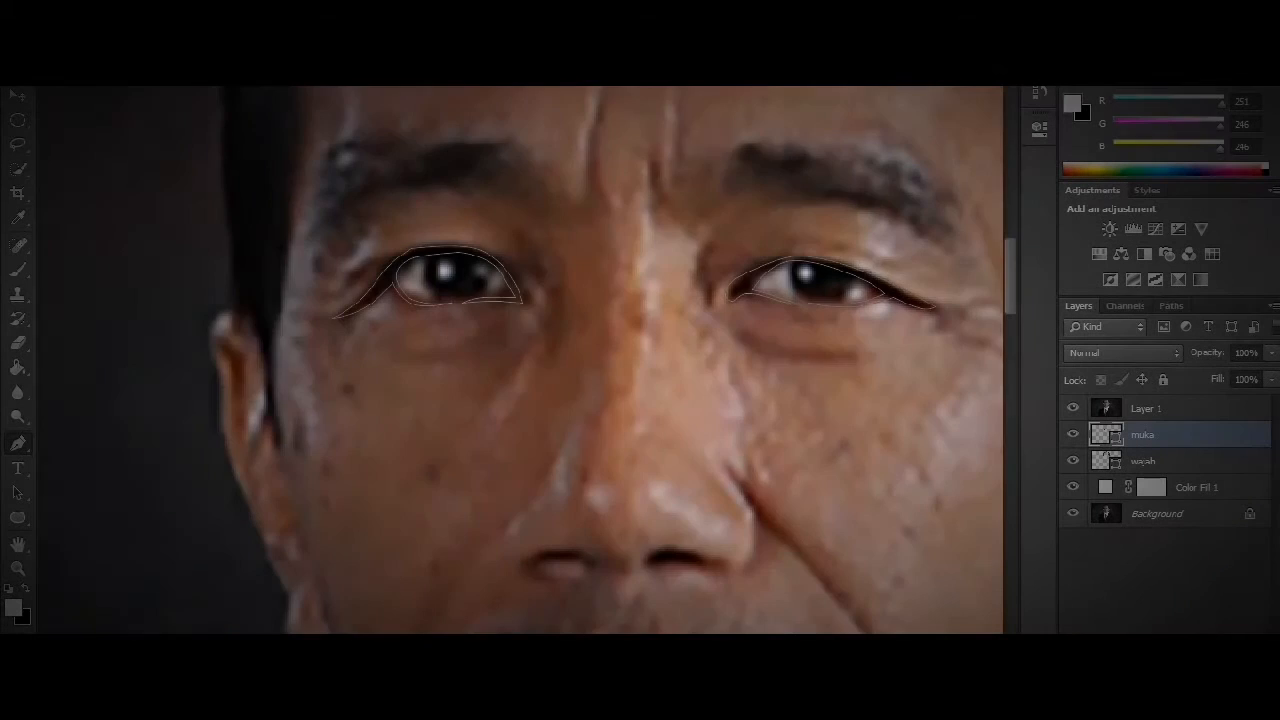
Step: Trace the left eyebrow as a closed shape with jagged hair points at its inner end
scroll(510, 360, "up", 3)
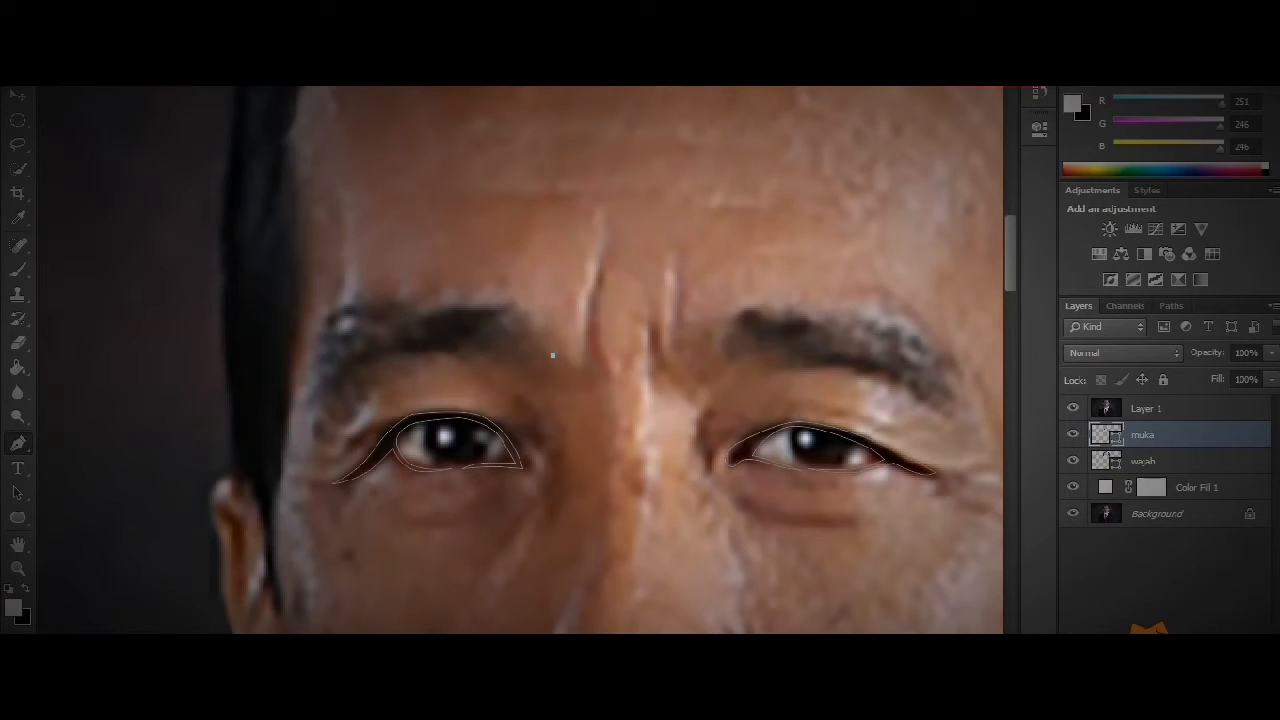
mouse_move(526, 333)
left_mouse_down()
mouse_move(505, 336)
mouse_move(521, 341)
left_mouse_up()
left_click_drag(385, 326, 343, 300)
left_click(323, 331)
left_click(362, 359)
left_click(413, 347)
left_click(477, 355)
left_click(509, 371)
Step: Trace the right eyebrow as a matching shape with jagged hair points at its ends
scroll(550, 360, "right", 3)
left_click_drag(597, 353, 700, 323)
left_click(640, 304)
left_click(735, 311)
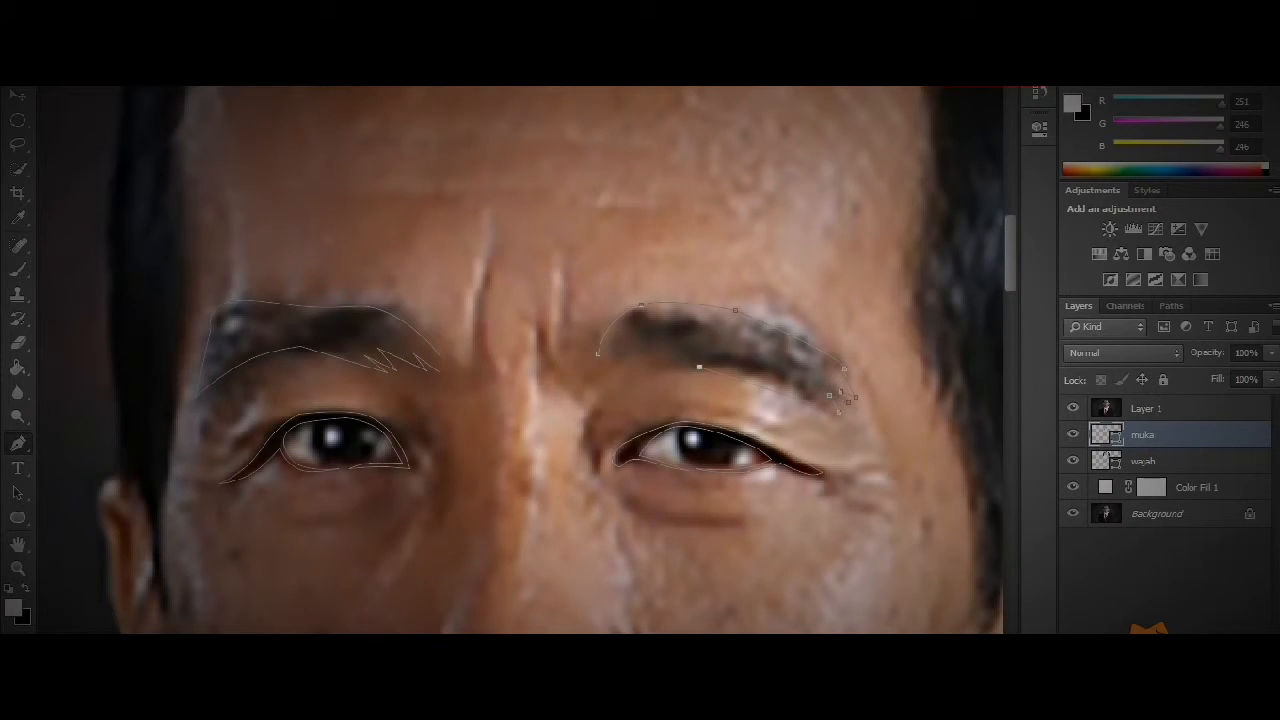
left_click_drag(692, 361, 754, 366)
left_click(658, 355)
Step: Trace the nose contour from the left side of the bridge, under the nostrils and up the right wing
scroll(550, 360, "down", 5)
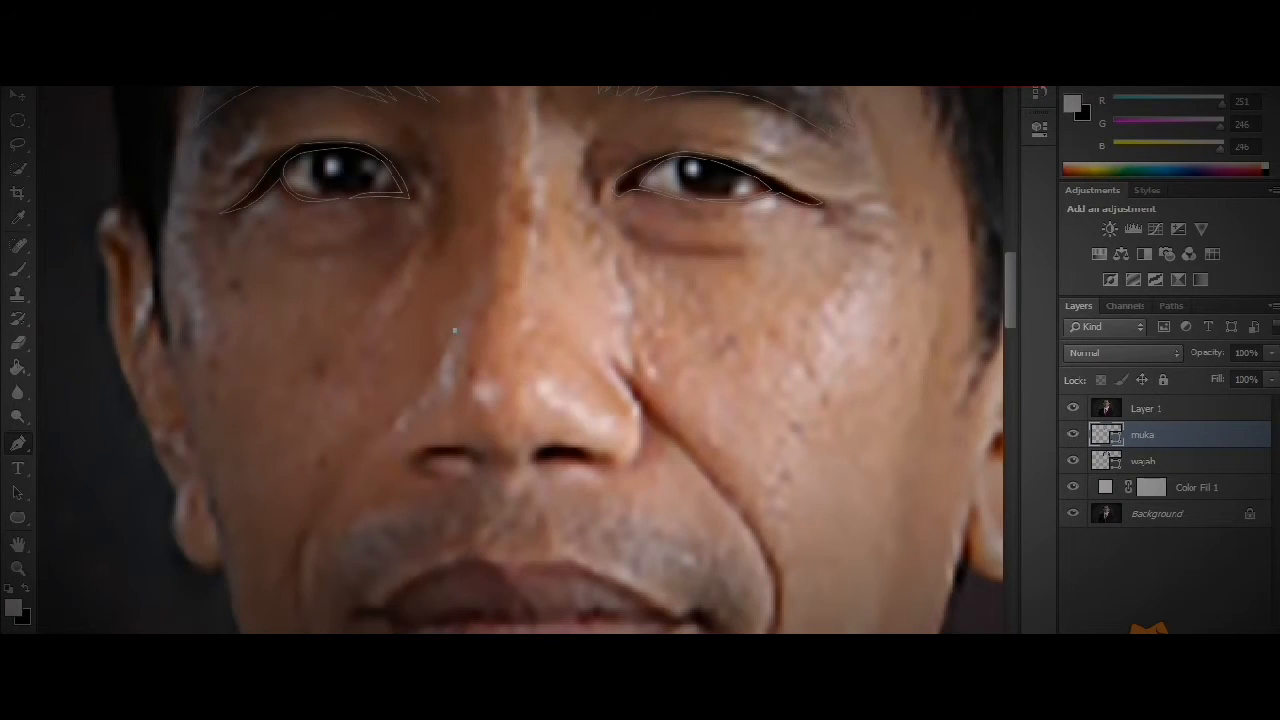
left_click_drag(401, 406, 388, 442)
left_click_drag(470, 476, 477, 463)
left_click(507, 470)
left_click_drag(577, 462, 598, 467)
left_click(641, 460)
left_click(641, 405)
Step: Trace the nose's return edge over both nostrils to the left wing and check it with Layer 1 hidden
left_click(636, 410, "alt")
left_click_drag(541, 446, 602, 463)
left_click(508, 469)
mouse_move(432, 450)
left_mouse_down()
mouse_move(445, 448)
mouse_move(454, 477)
left_mouse_up()
left_click(406, 457)
left_click_drag(398, 424, 389, 449)
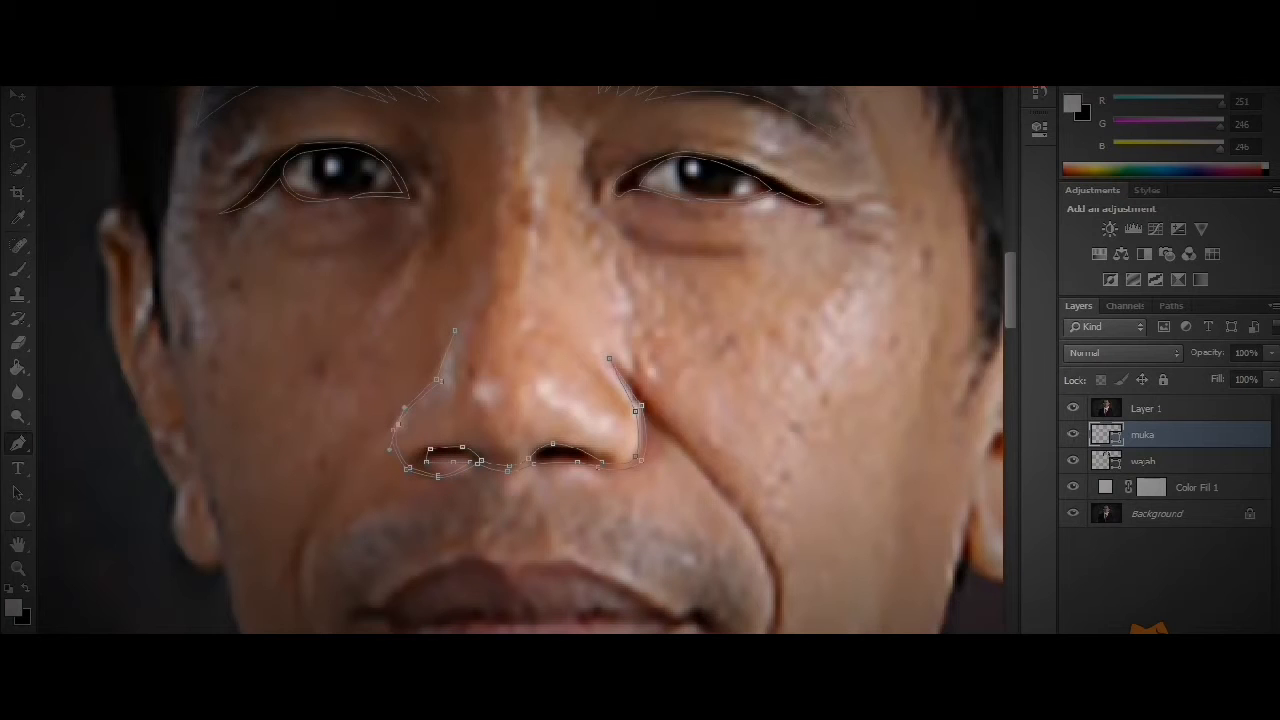
left_click(1073, 408)
left_click(1073, 408)
Step: Trace the right smile line as a thin curved shape from the nose wing down past the mouth corner
scroll(520, 360, "down", 3)
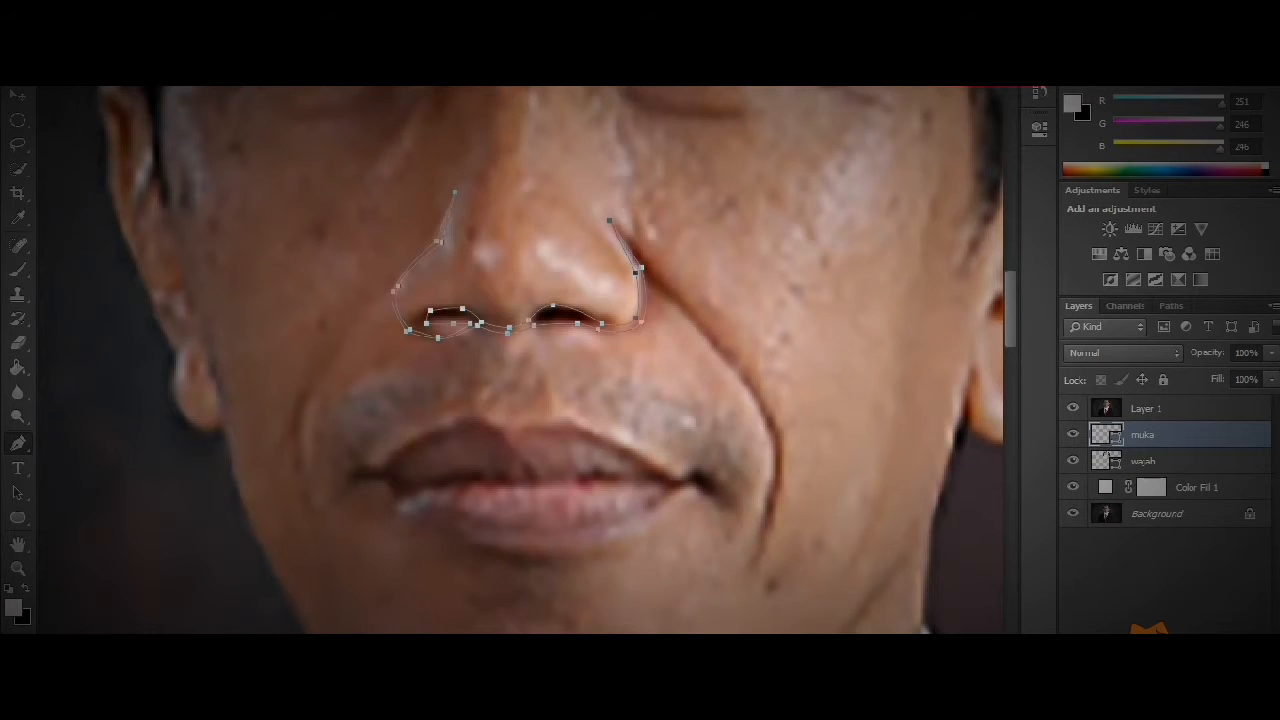
left_click_drag(691, 398, 774, 417)
left_click_drag(733, 351, 711, 332)
key("ctrl+plus")
left_click(781, 297)
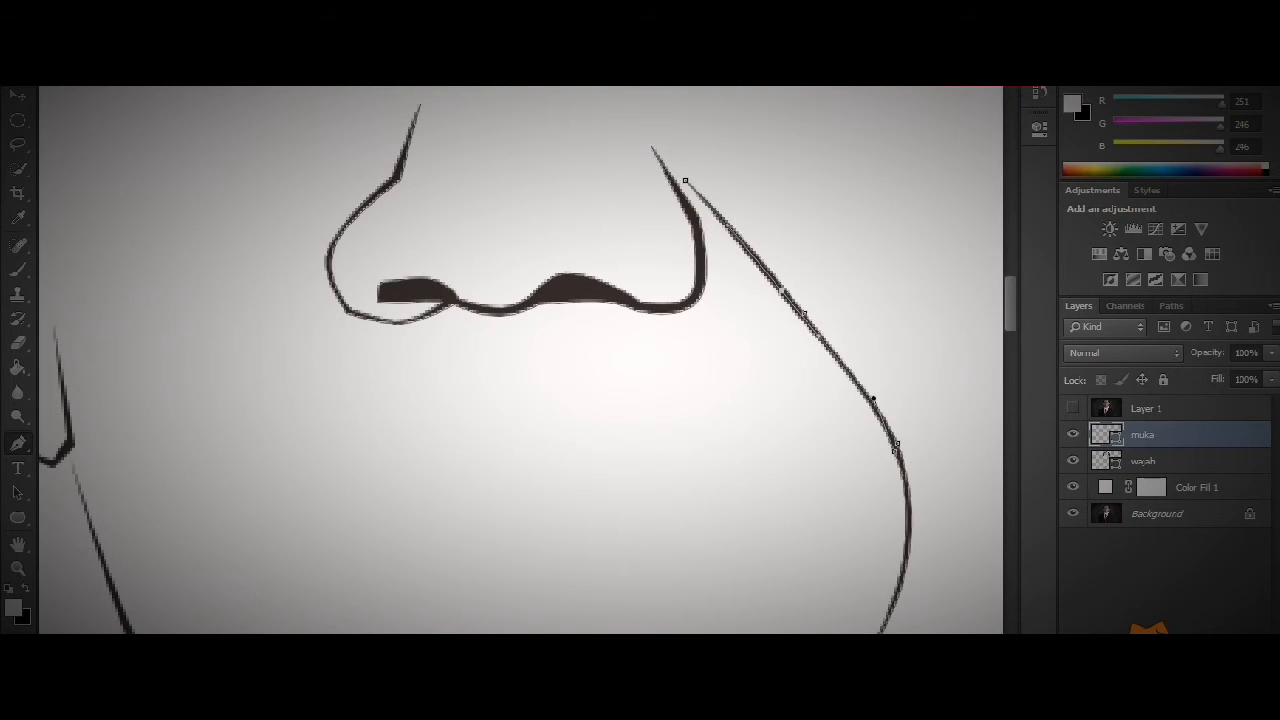
Step: Draw the thin smile line beside the left mouth corner and a frown line between the eyebrows
key("ctrl+minus")
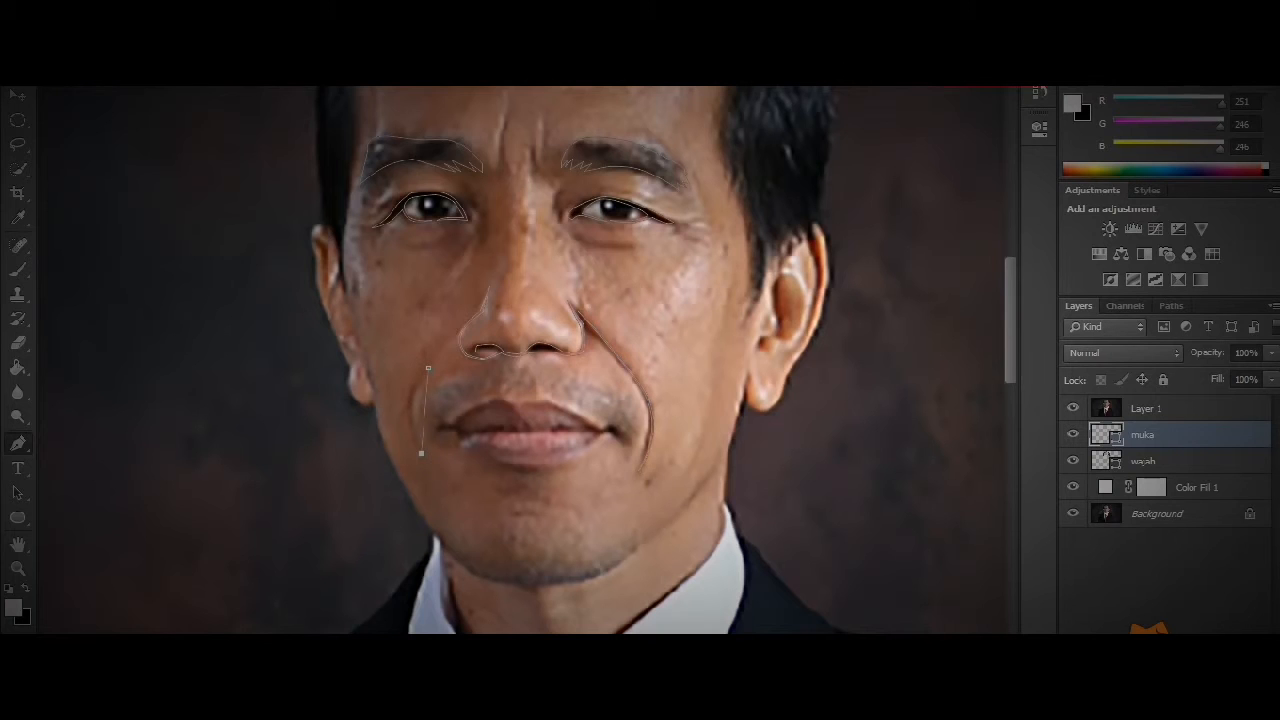
left_click_drag(423, 423, 408, 408)
key("Escape")
left_click_drag(506, 170, 508, 176)
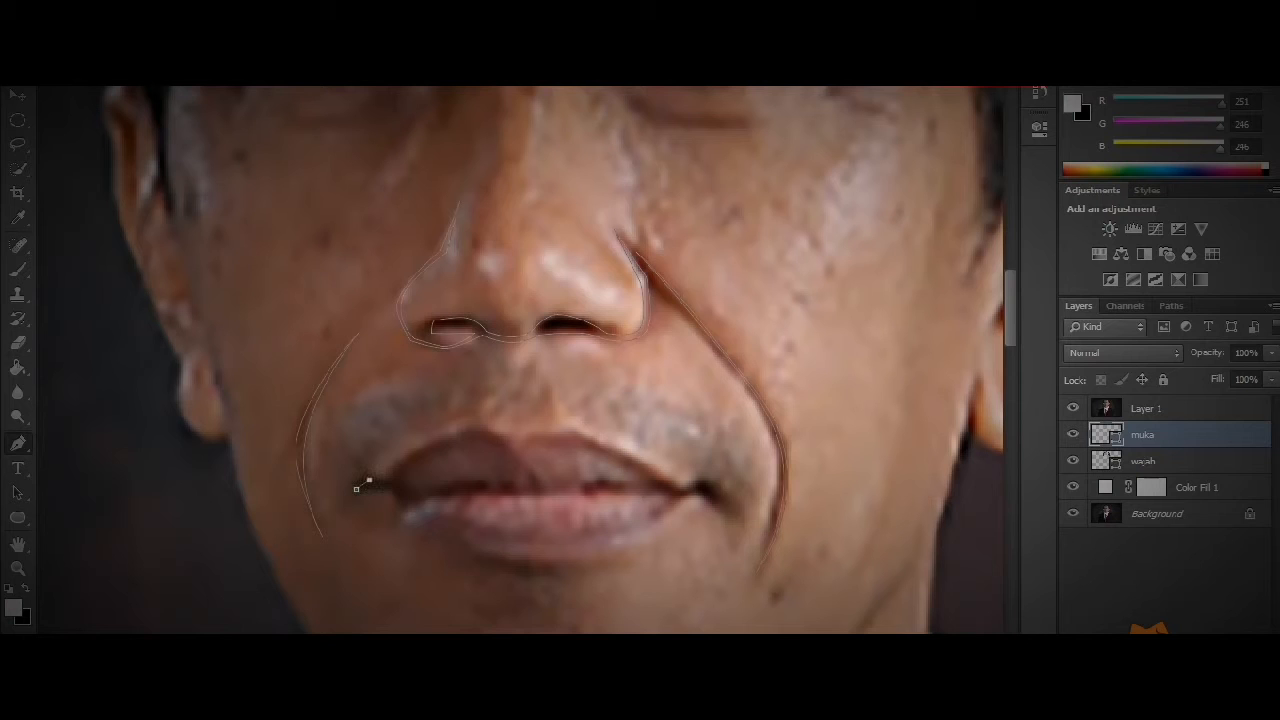
Step: Trace the parting line between the lips across to the right mouth corner, ending in a short downward tip
left_click_drag(473, 484, 504, 483)
left_click(518, 493)
left_click(582, 493)
left_click(636, 487)
left_click_drag(601, 491, 601, 486)
left_click(674, 489)
left_click(702, 483)
left_click_drag(688, 486, 712, 493)
left_click(717, 506)
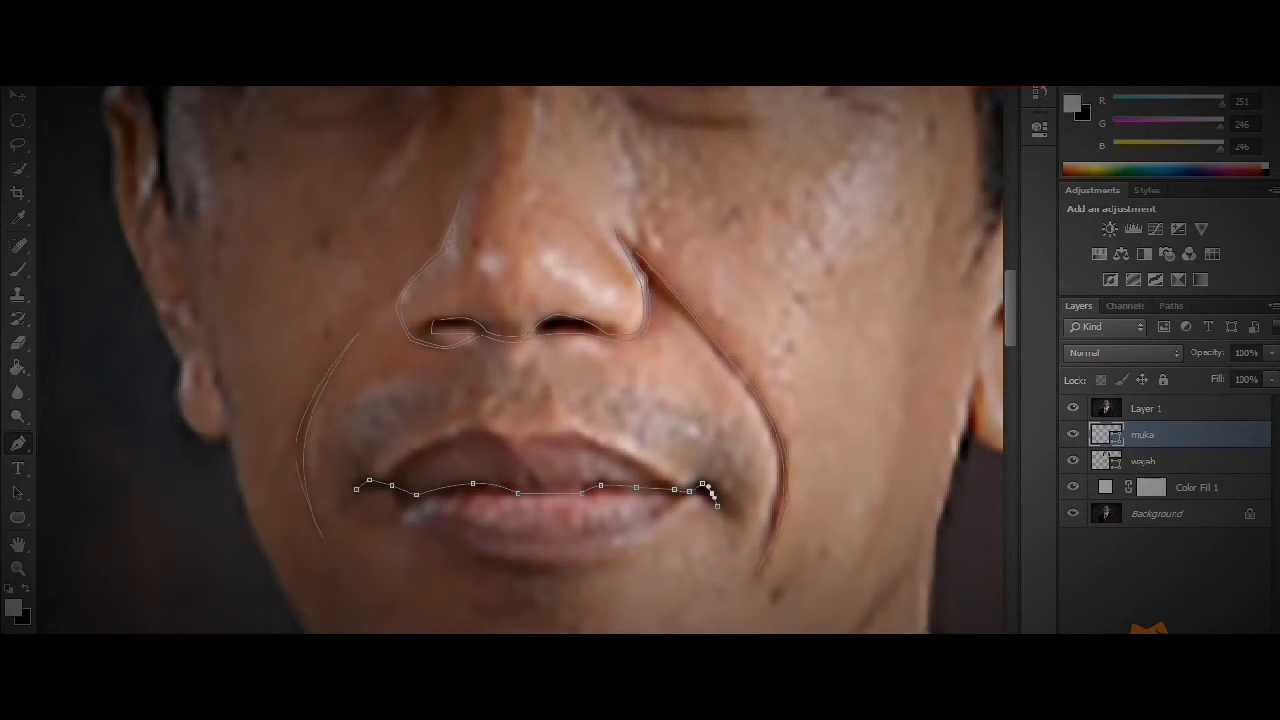
Step: Trace the return edge of the lip parting line back to the left mouth corner to complete the thin shape
left_click(589, 497)
left_click_drag(602, 496, 602, 489)
left_click(422, 498)
left_click_drag(469, 495, 469, 487)
left_click(371, 487)
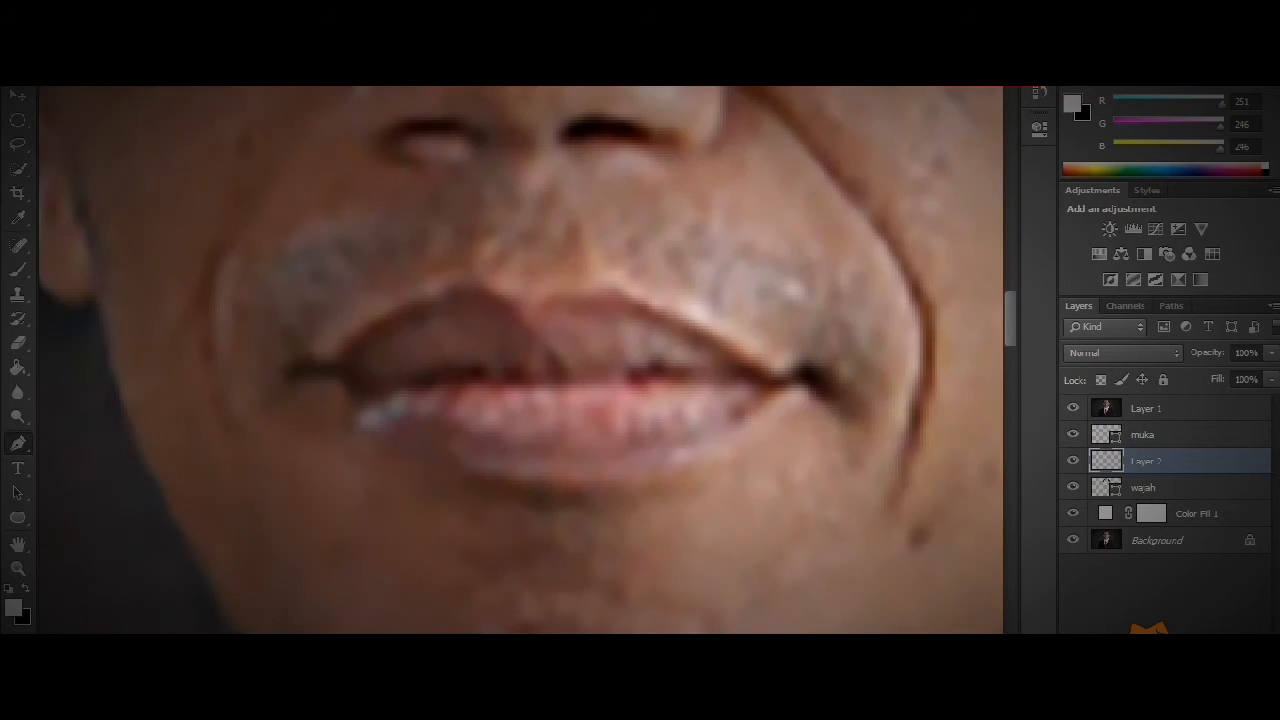
Step: Trace the upper lip's top edge from left to right corner on a new layer below muka
left_click(339, 360)
left_click_drag(466, 278, 480, 274)
left_click(511, 301)
left_click_drag(556, 293, 559, 289)
left_click(796, 372)
left_click(726, 335)
left_click(1073, 408)
left_click(808, 369)
left_click(829, 393)
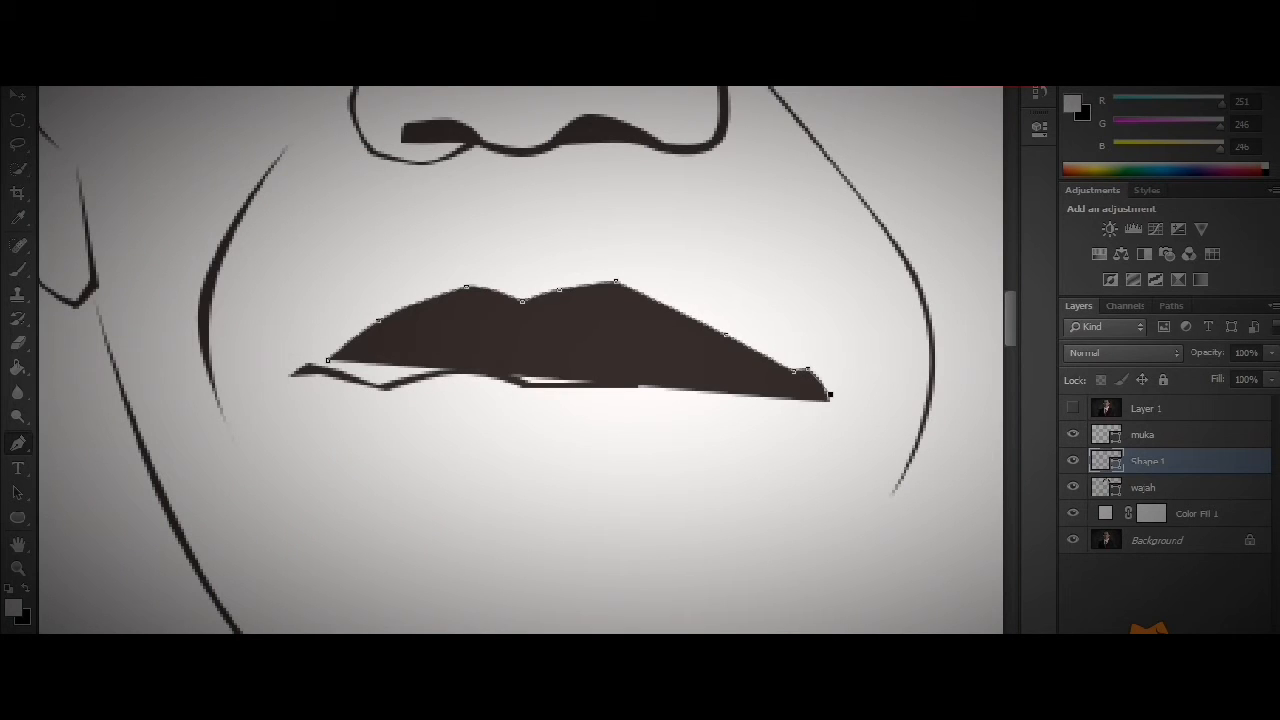
Step: Fill the lip shape with red and continue its outline around the right mouth corner and along the lower lip
left_click(1073, 408)
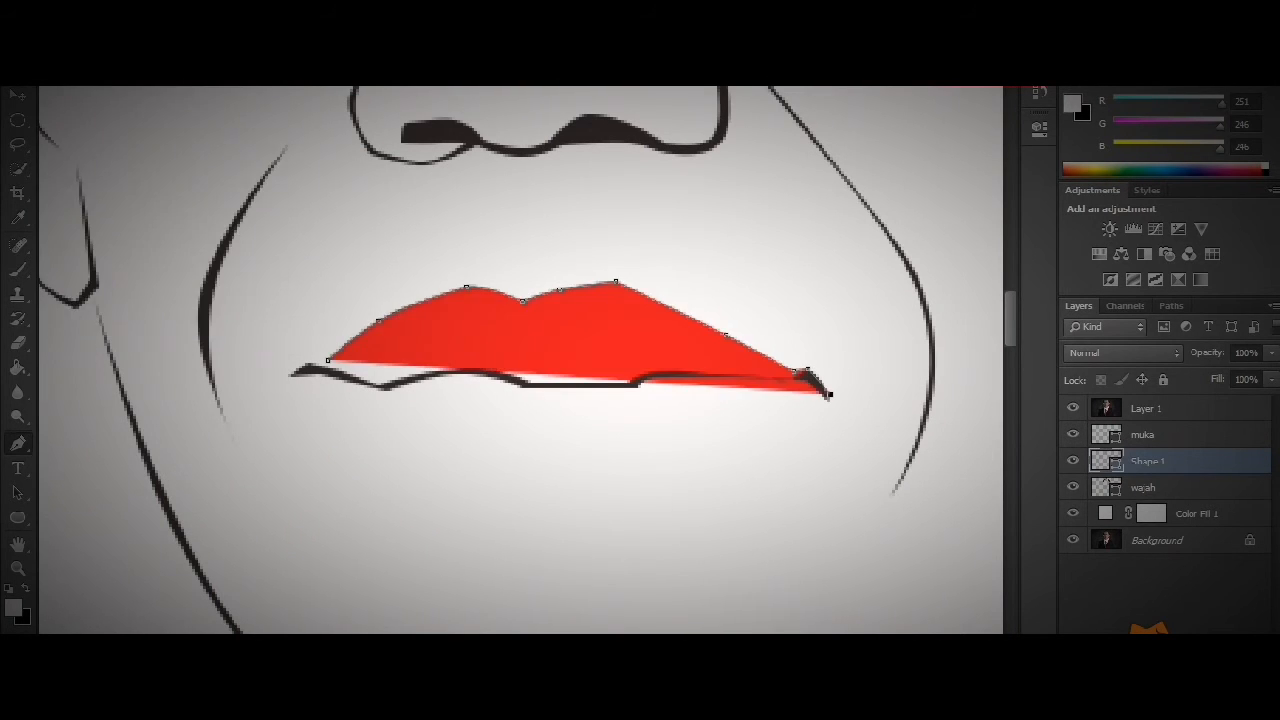
left_click(802, 386)
left_click(814, 390)
left_click_drag(814, 390, 819, 399)
left_click(596, 485)
left_click(678, 446)
left_click_drag(678, 446, 700, 462)
Step: Trace the rest of the lower lip to the left mouth corner, close the red lip shape and hide Layer 1
left_click(359, 423)
left_click(459, 449)
left_click_drag(459, 449, 449, 467)
left_click(292, 377)
left_click(323, 398)
left_click(1073, 408)
left_click_drag(323, 398, 305, 372)
left_click(305, 360)
key("ctrl+0")
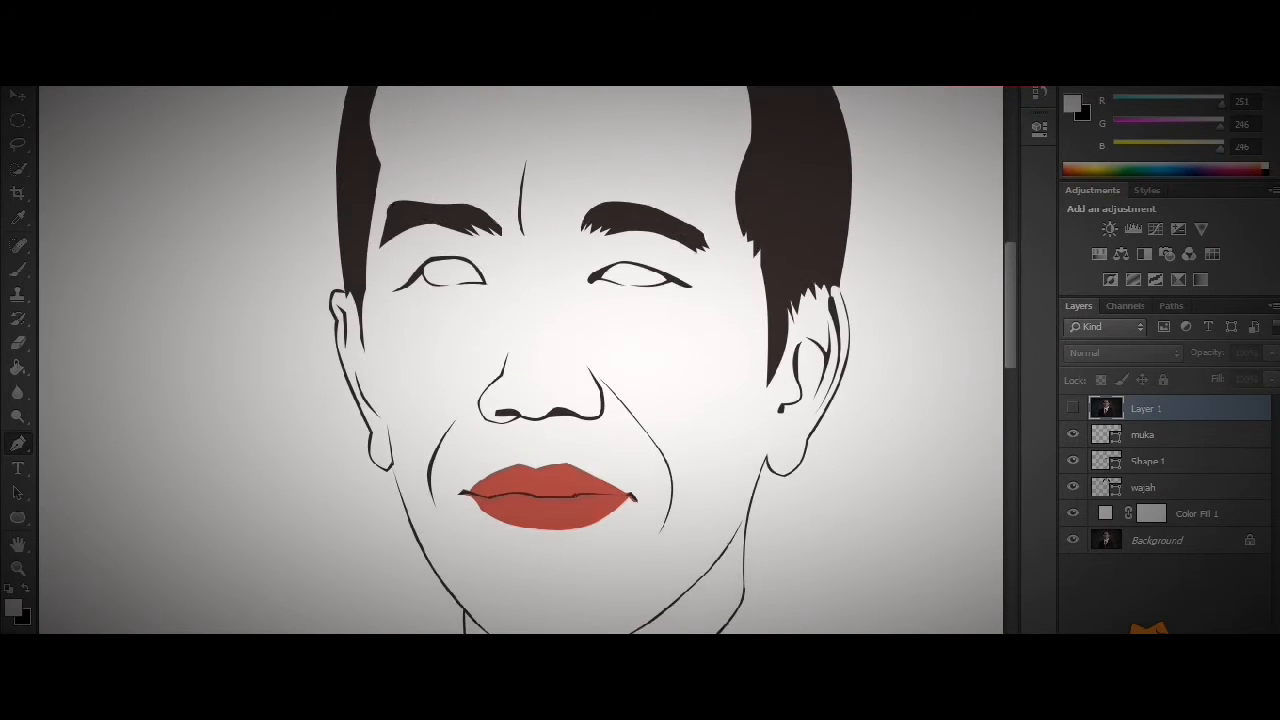
Step: Add a layer above muka and draw a circle about 27 px wide over the right eye's iris
left_click(1142, 434)
key("ctrl+shift+alt+n")
key("u")
left_click(1073, 408)
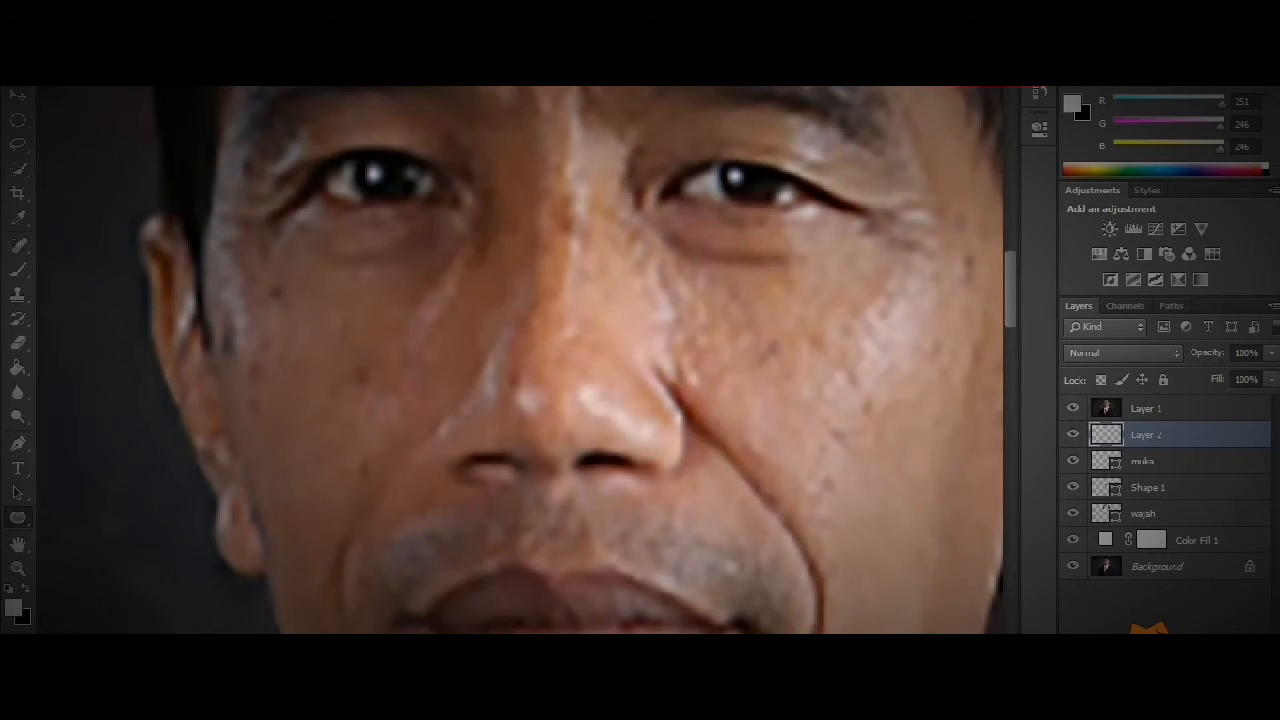
left_click_drag(724, 160, 773, 208)
left_click(772, 265)
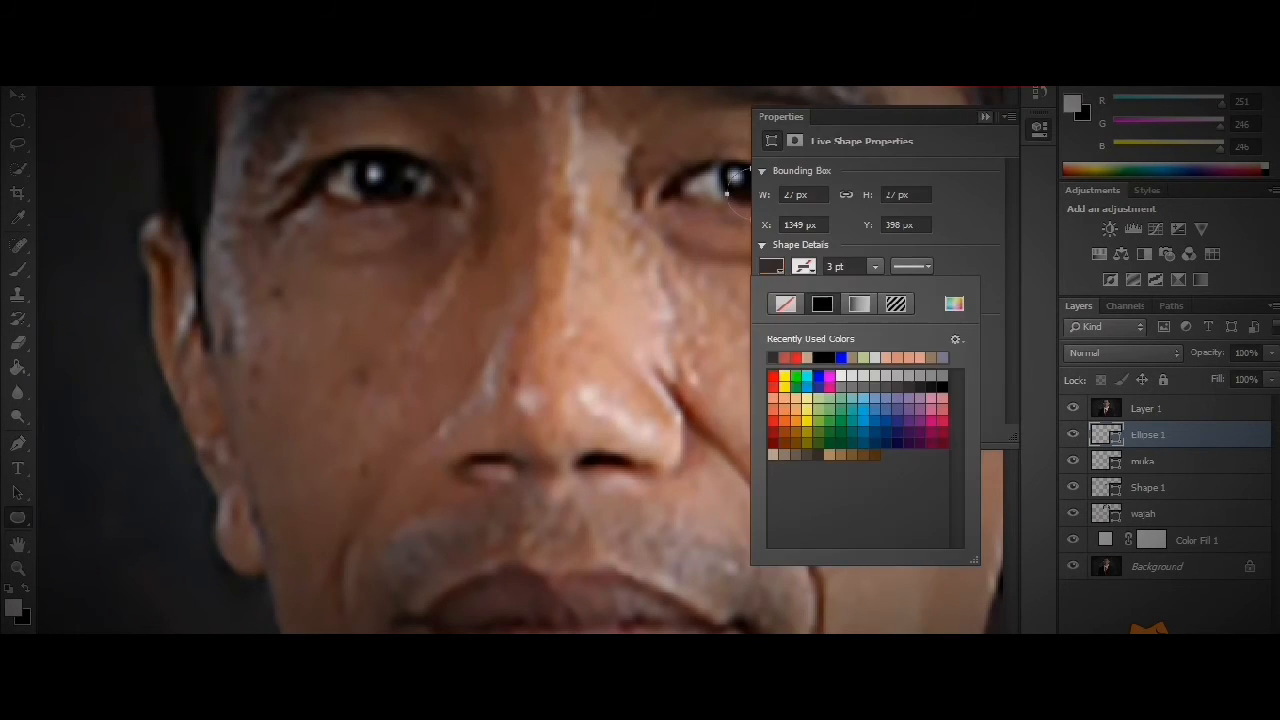
left_click(748, 184)
left_click(1073, 408)
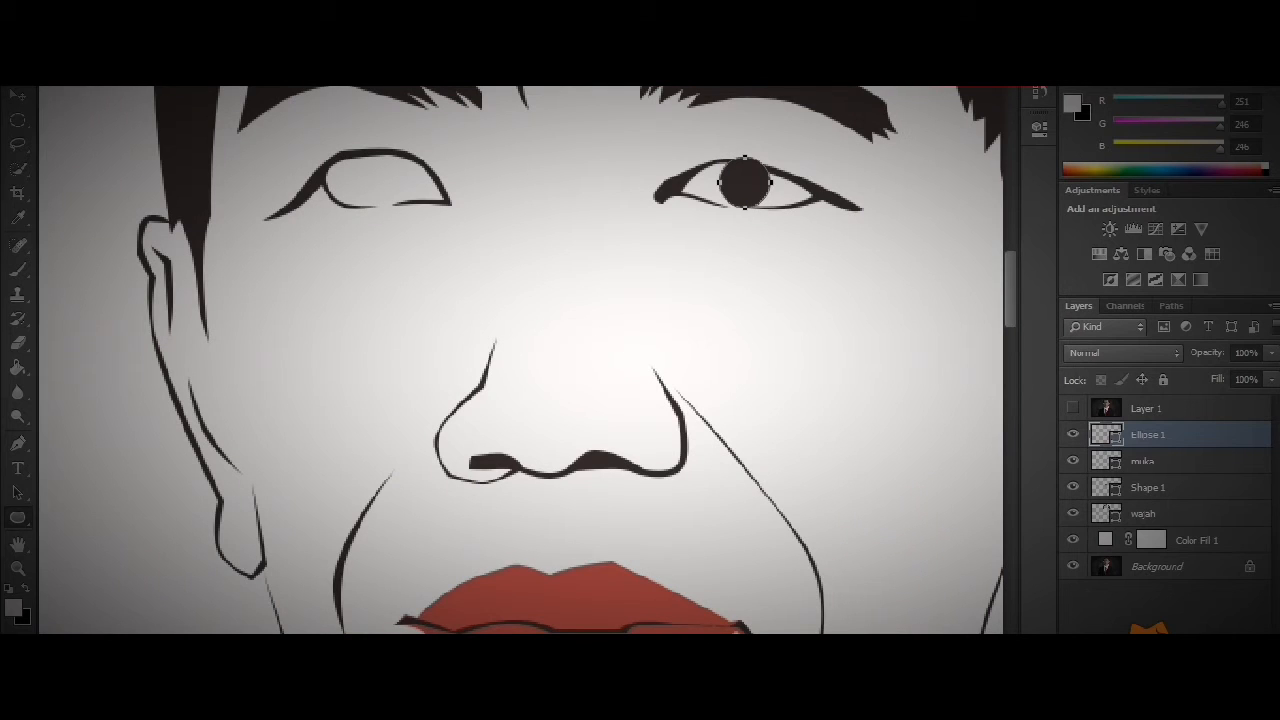
Step: Draw a matching dark circle over the left eye's iris and hide Layer 1
left_click(745, 182)
left_click(666, 286)
mouse_move(445, 168)
left_mouse_down()
mouse_move(495, 218)
mouse_move(408, 205)
left_mouse_up()
left_click(1073, 408)
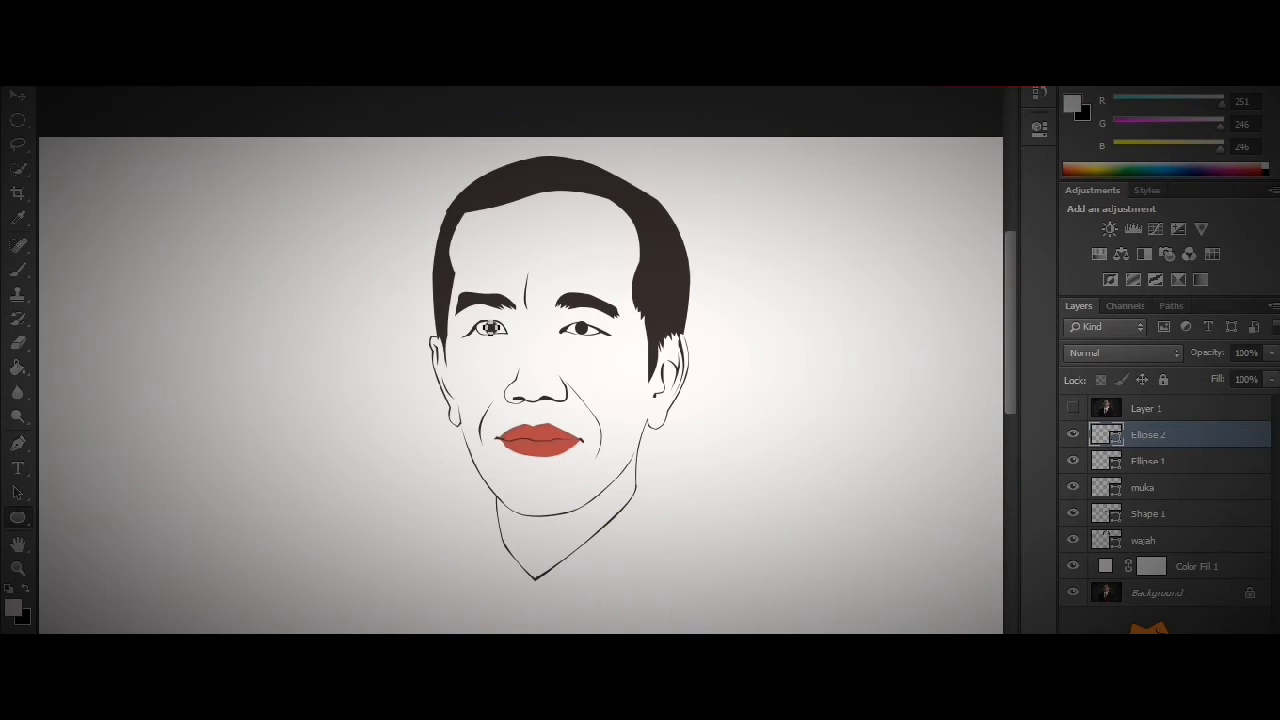
Step: Widen the right eye's iris circle slightly by reshaping its path
key("ctrl+plus")
key("ctrl+plus")
key("ctrl+plus")
key("p")
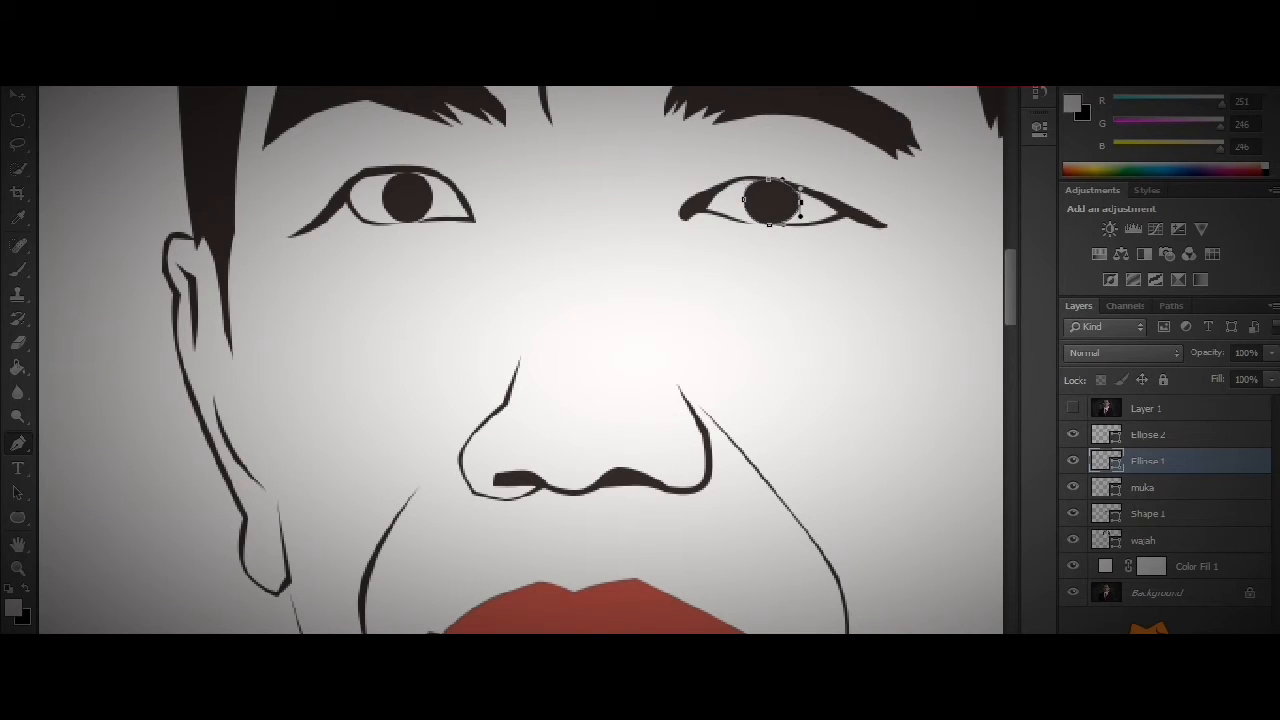
Step: Widen the left eye's iris circle slightly to match and view the line art without its path
left_click(1148, 434)
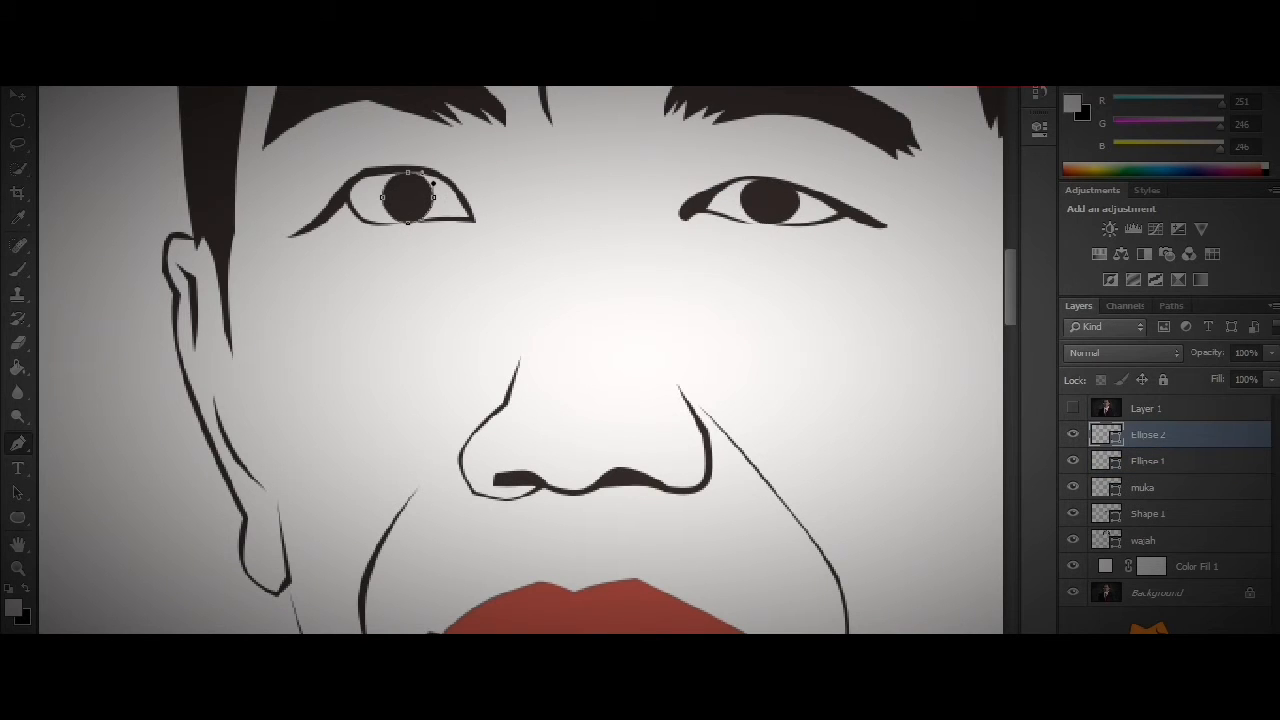
key("Return")
right_click(18, 518)
left_click(100, 552)
left_click_drag(378, 172, 438, 224)
right_click(18, 443)
left_click(100, 445)
left_click(1145, 408)
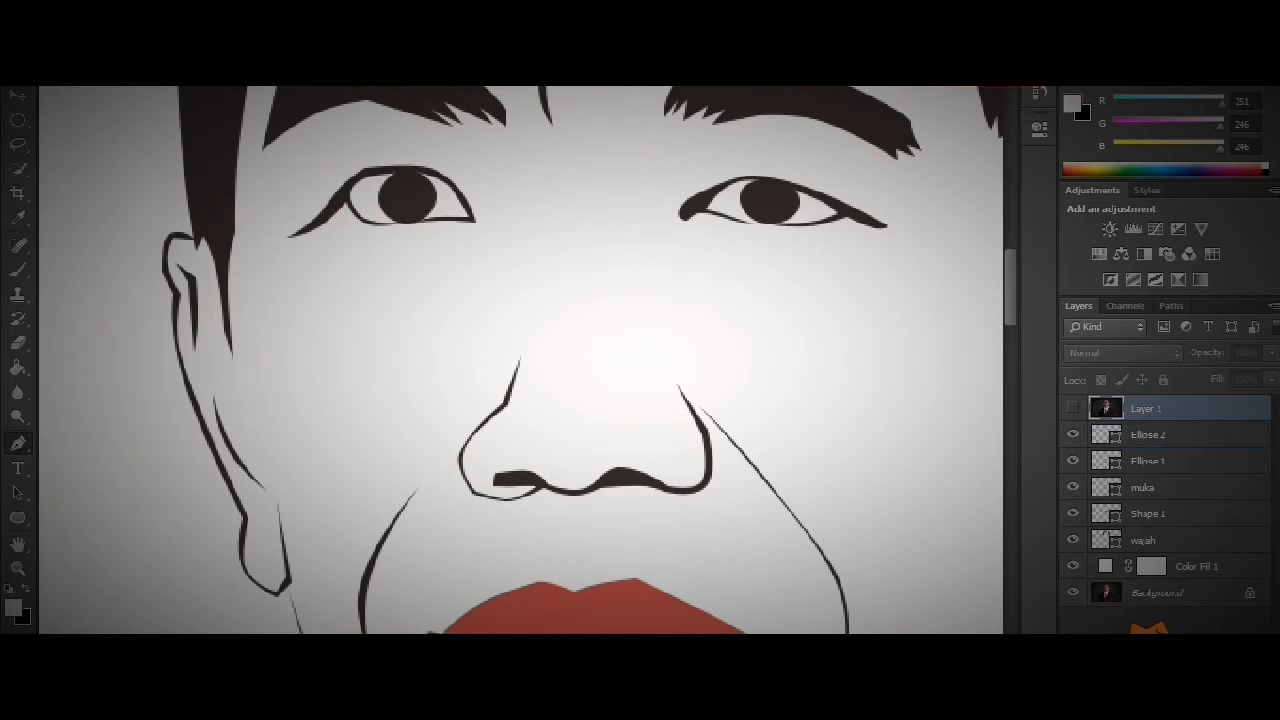
key("ctrl+minus")
key("ctrl+minus")
key("ctrl+minus")
Step: Compare the left iris circle with the photo under Layer 1, and examine the whole line art with the photo hidden
left_click(1165, 435)
key("ctrl+plus")
key("ctrl+plus")
key("ctrl+plus")
key("ctrl+plus")
left_click(1073, 408)
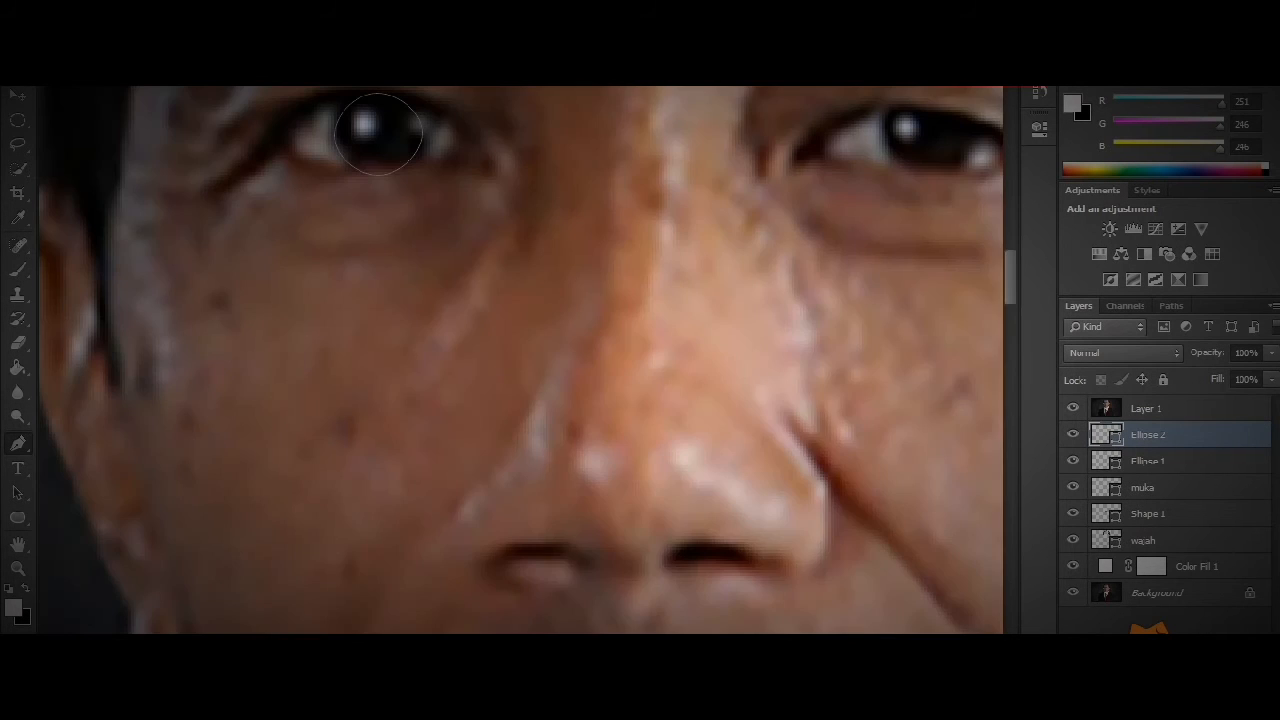
scroll(520, 360, "up", 3)
left_click(1073, 408)
left_click(1145, 408)
key("ctrl+minus")
key("ctrl+minus")
key("ctrl+minus")
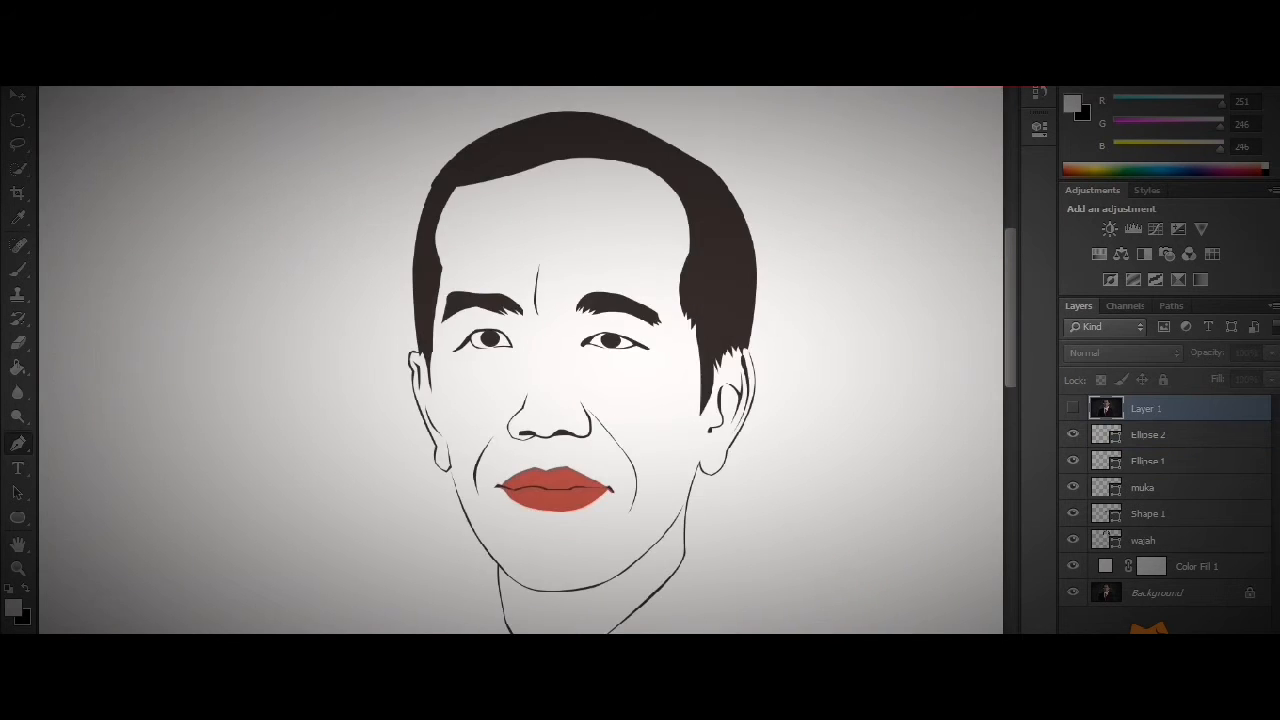
key("ctrl+minus")
key("ctrl+plus")
key("ctrl+plus")
key("ctrl+plus")
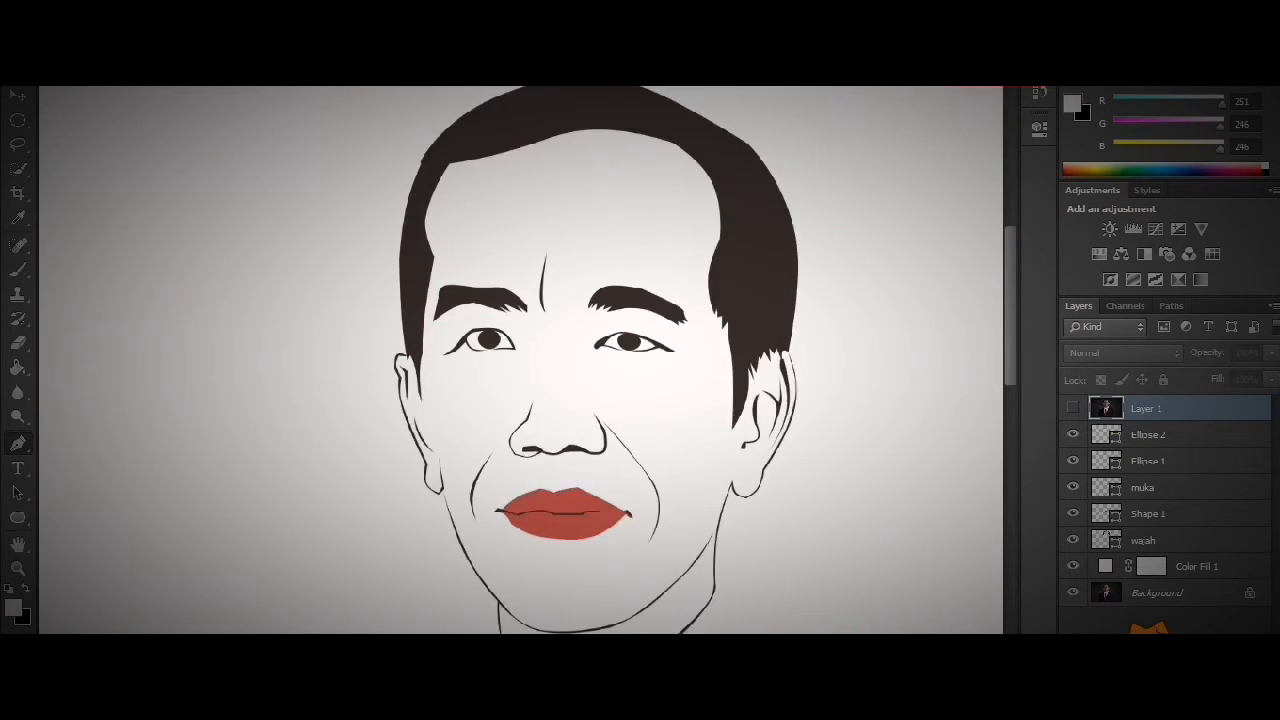
Step: Show the Layer 1 photo again and make the muka layer active for tracing facial creases
scroll(520, 360, "down", 4)
left_click(1073, 408)
left_click(1148, 514)
left_click(1143, 540)
left_click(1148, 514)
left_click(1143, 540)
left_click(1142, 488)
left_click(1143, 540)
left_click(1142, 488)
left_click(722, 149)
key("ctrl+z")
left_click(1148, 514)
left_click(1142, 488)
Step: Draw a thin curved crease shape beneath the right eye on the muka layer
left_click(552, 45)
left_click(640, 88)
left_click(722, 149)
left_click(854, 173)
mouse_move(760, 179)
left_mouse_down()
mouse_move(722, 171)
mouse_move(755, 174)
left_mouse_up()
left_click(756, 155)
Step: Draw a matching thin curved crease shape beneath the left eye on the muka layer
left_click_drag(1021, 300, 985, 300)
scroll(600, 360, "up", 4)
left_click(506, 326)
left_click(390, 360)
left_click_drag(459, 340, 460, 348)
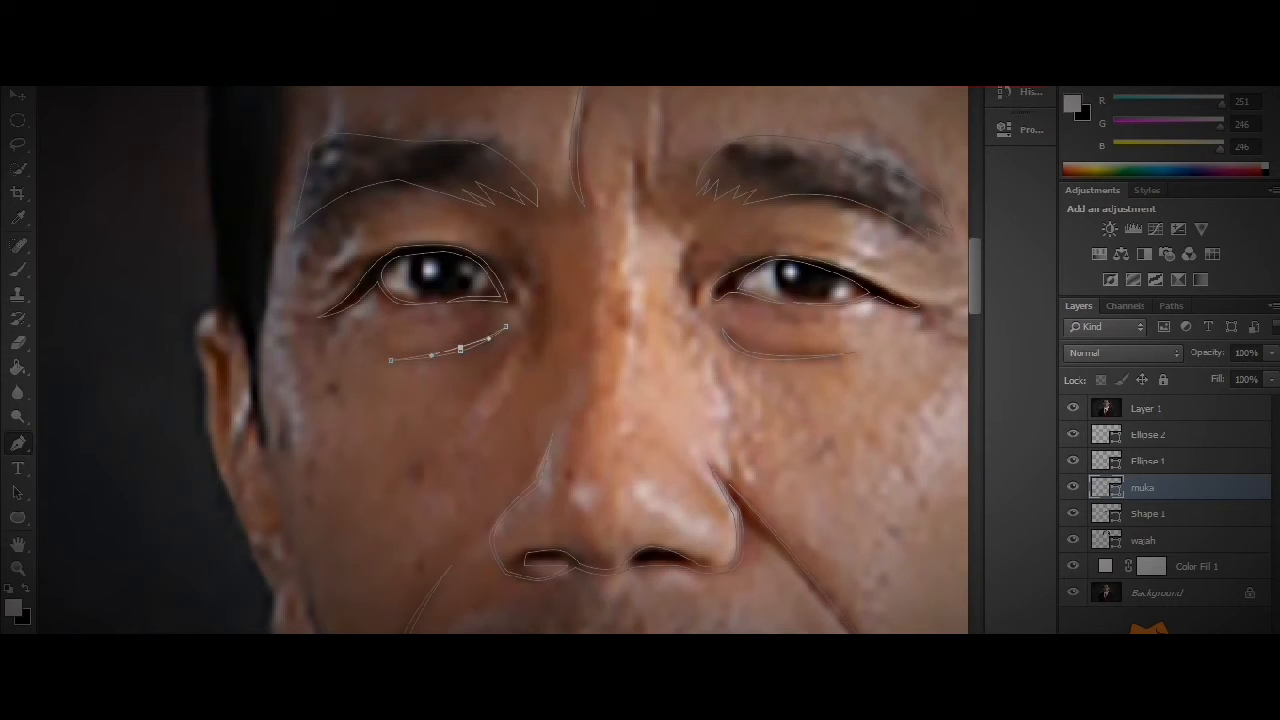
Step: Trace the second crease between the eyebrows and the fold beside the right eye's inner corner
left_click_drag(661, 149, 638, 167)
scroll(658, 219, "down", 1)
left_click(692, 201)
left_click(694, 257)
left_click_drag(693, 230, 682, 230)
left_click(718, 227)
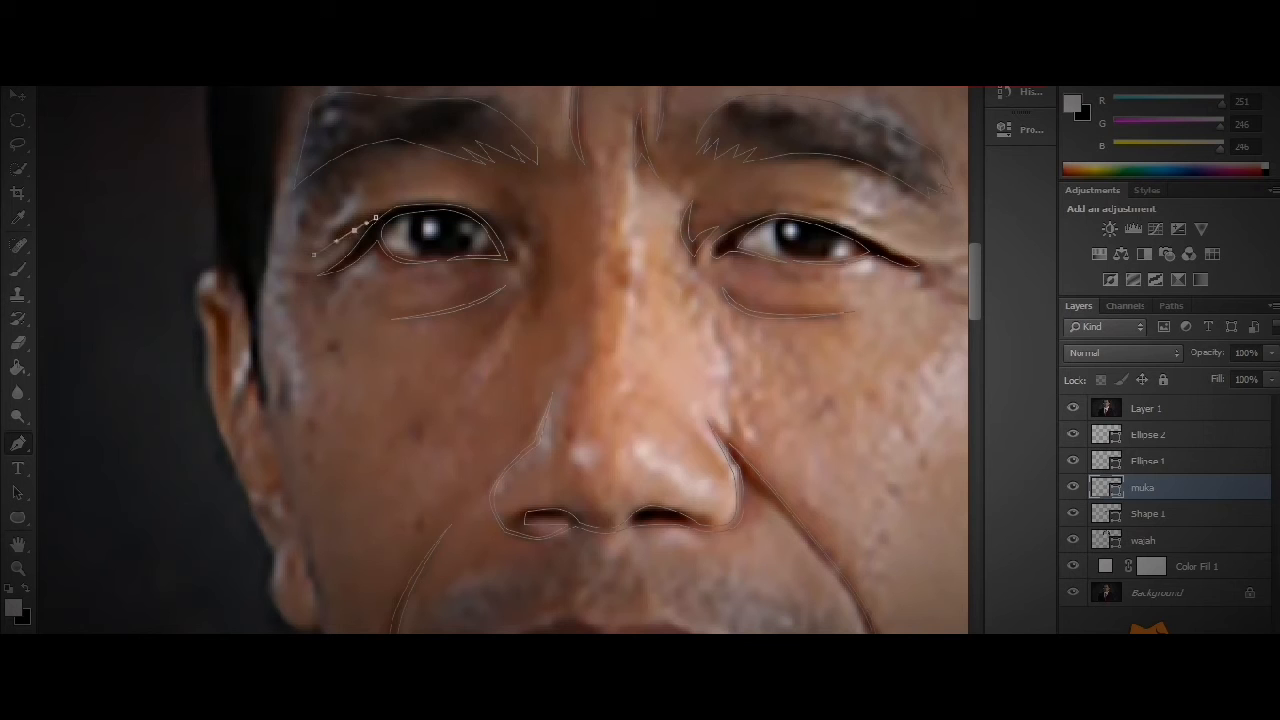
Step: Trace the eyelid fold above the left eye's outer corner and hide Layer 1 to view the line art
mouse_move(336, 240)
left_mouse_down()
mouse_move(322, 249)
mouse_move(347, 230)
left_mouse_up()
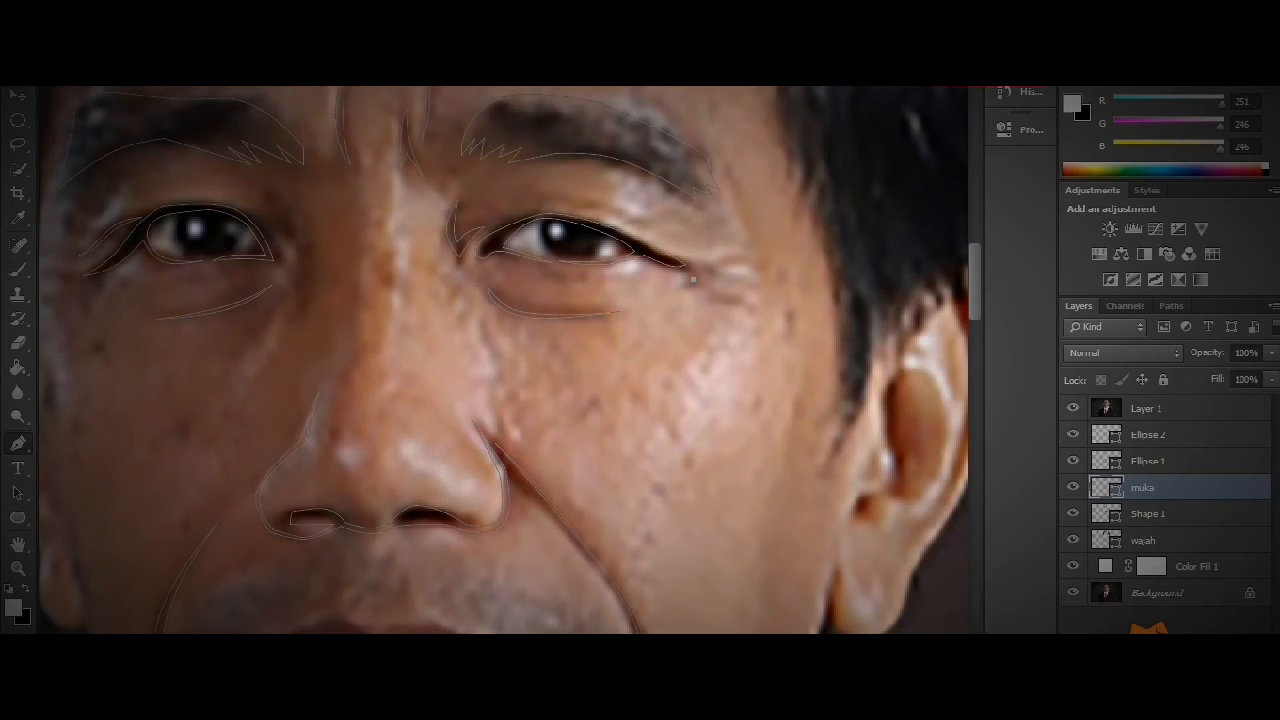
key("ctrl+0")
left_click(1073, 408)
left_click(1073, 408)
key("ctrl+plus")
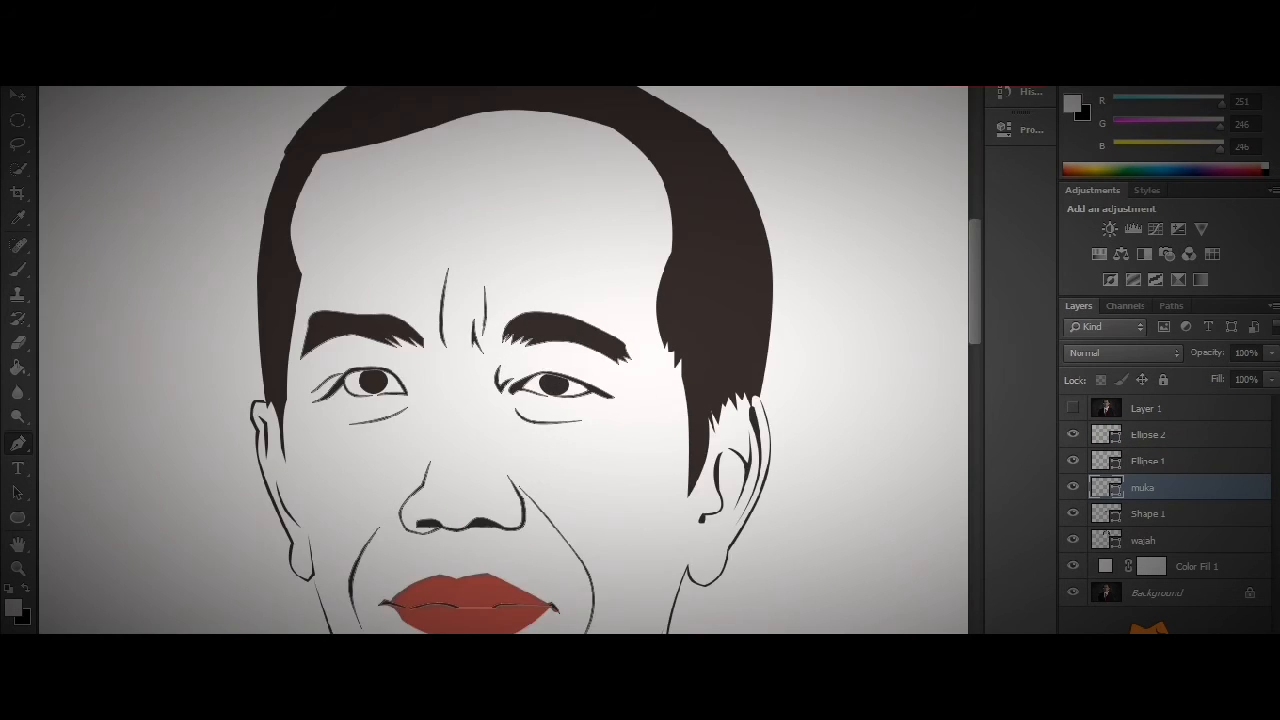
Step: Trace another curved detail shape on the face, leaving Layer 1 hidden for the finished line art
left_click(641, 250)
left_click(676, 323)
left_click_drag(659, 286, 668, 276)
left_click_drag(697, 317, 700, 367)
left_click(654, 251)
left_click(674, 291)
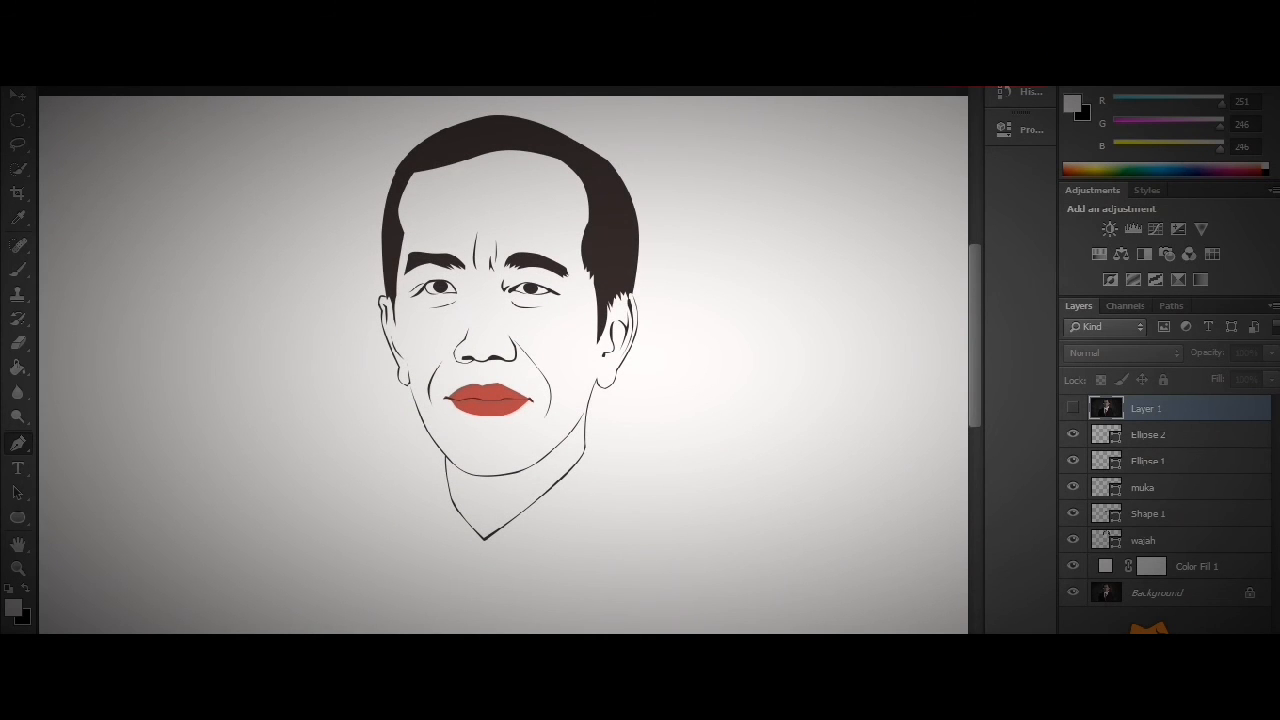
Step: Save a copy of the line art in PNG format under the file name pak jokowi presidenku
left_click(80, 183)
type("p")
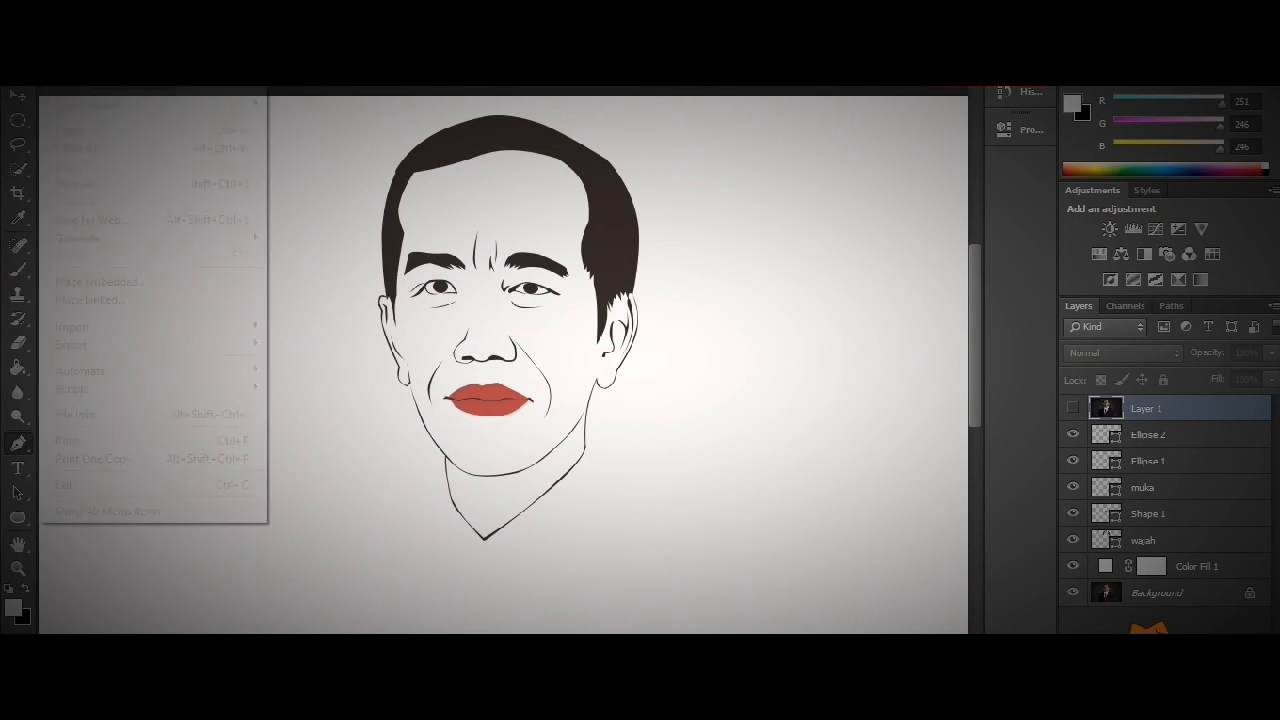
left_click(80, 183)
left_click(375, 377)
left_click(187, 523)
left_click(375, 377)
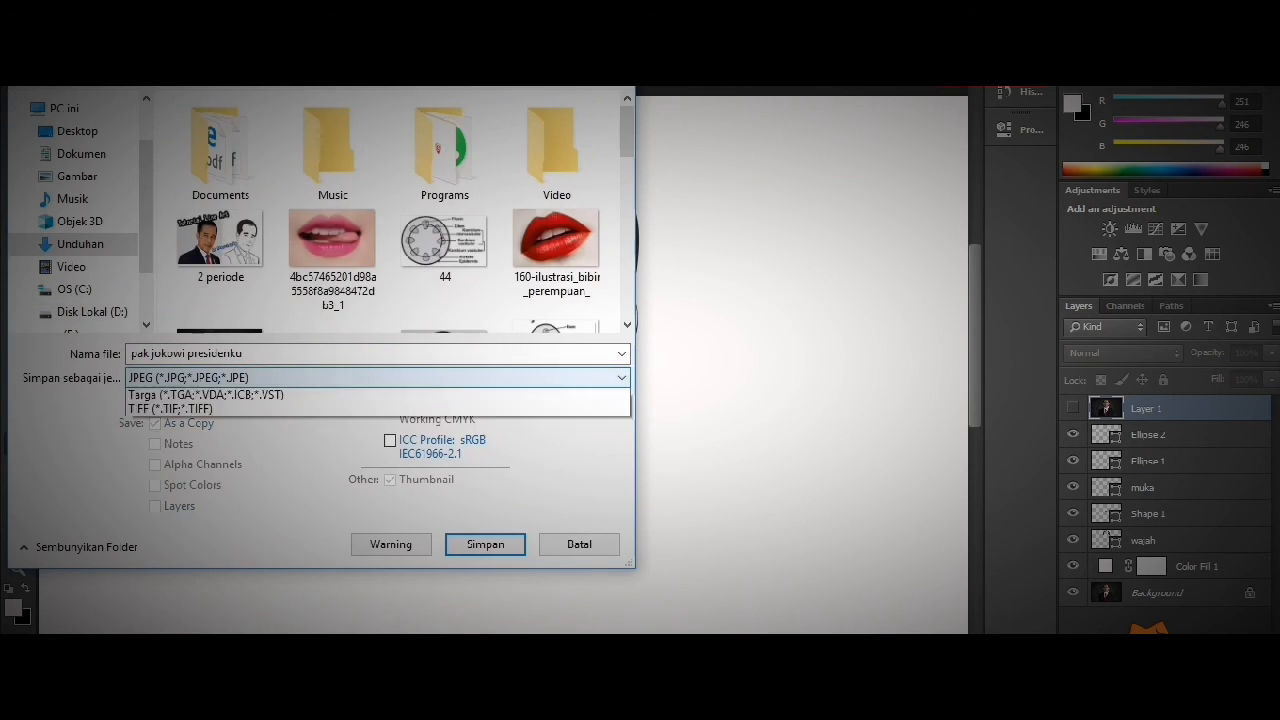
left_click(175, 633)
left_click(300, 353)
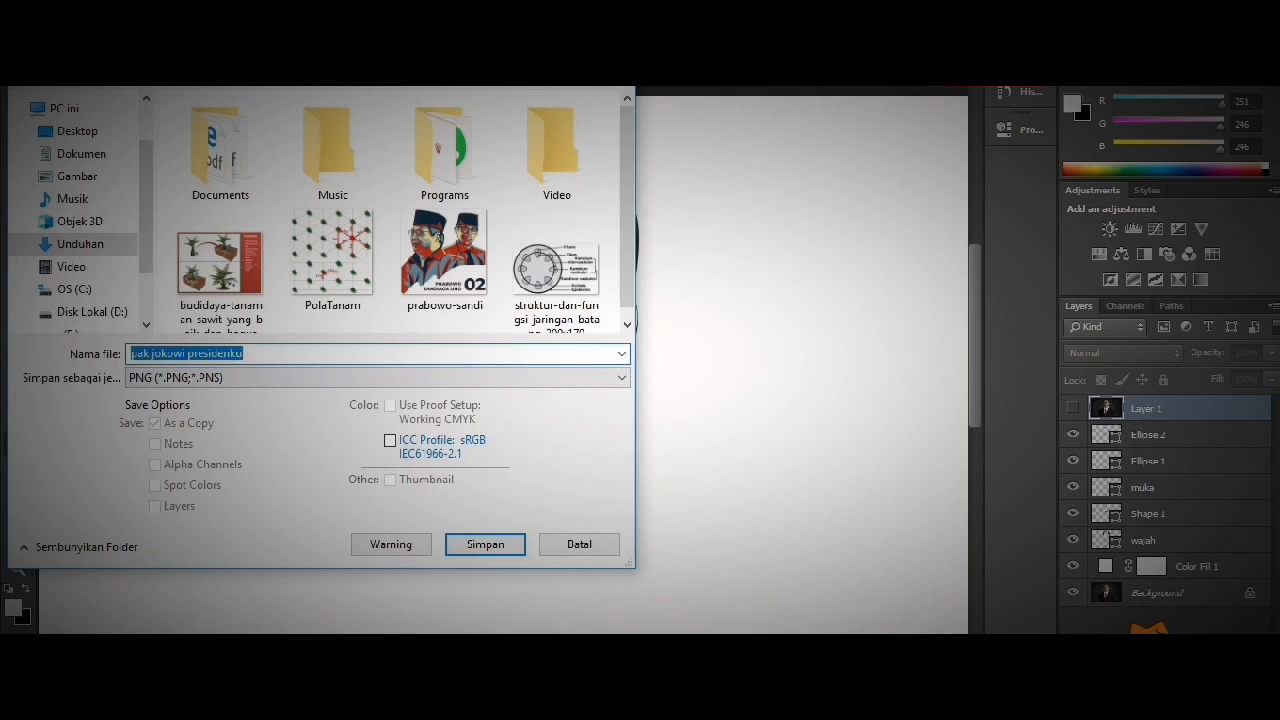
left_click(300, 353)
key("BackSpace")
key("Return")
key("Return")
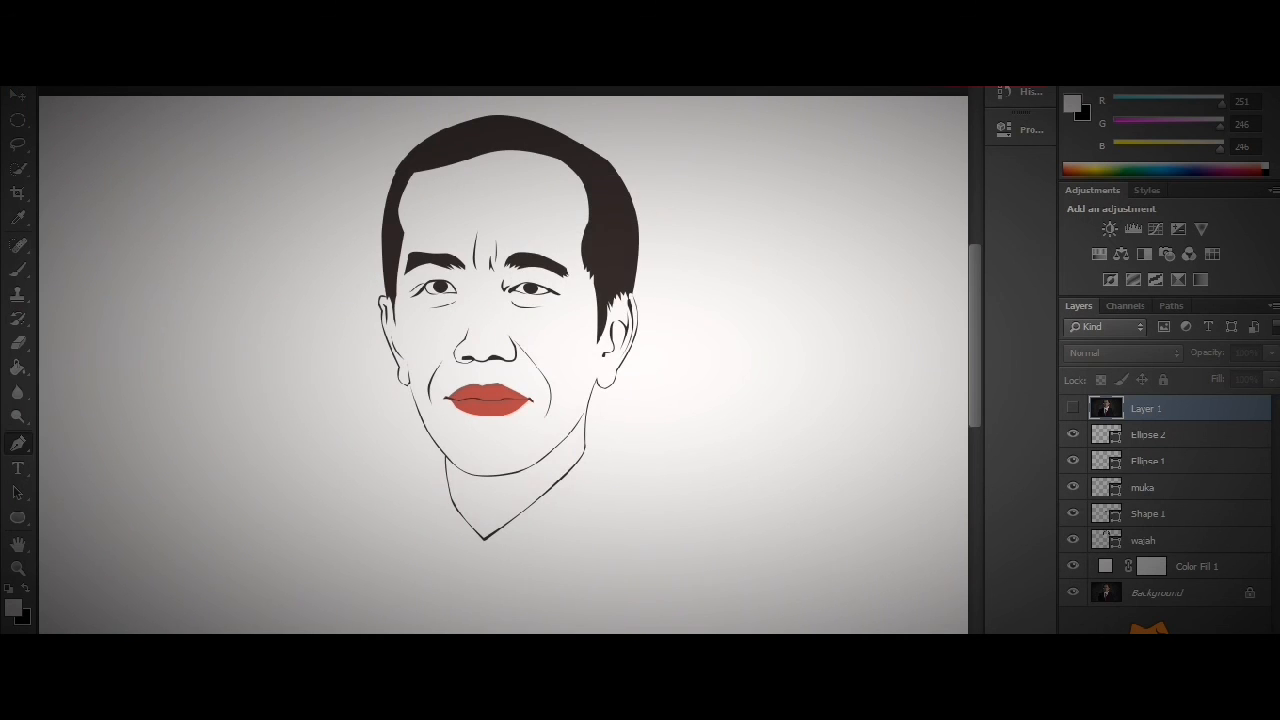